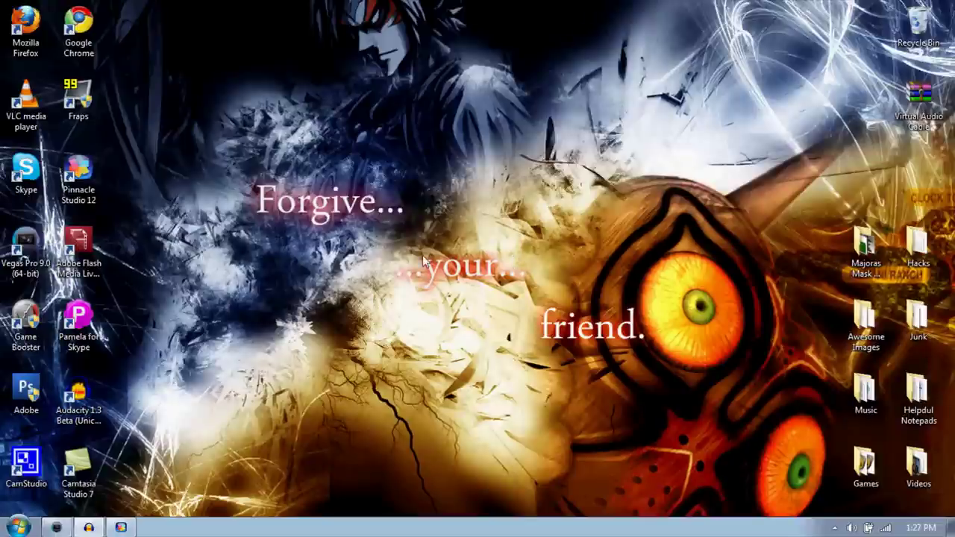
- Check that the Audacity commentary recording is still running, then minimize Audacity
click(90, 528)
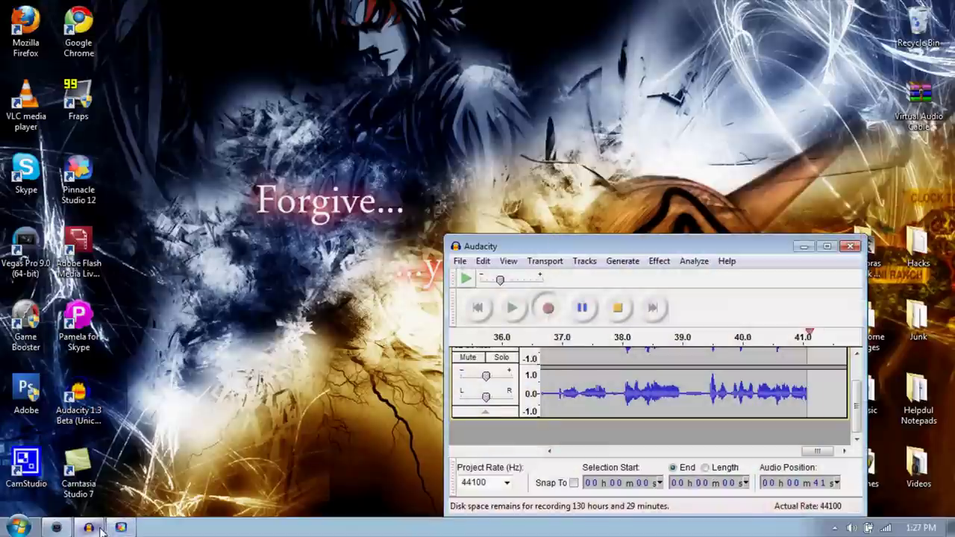
click(802, 246)
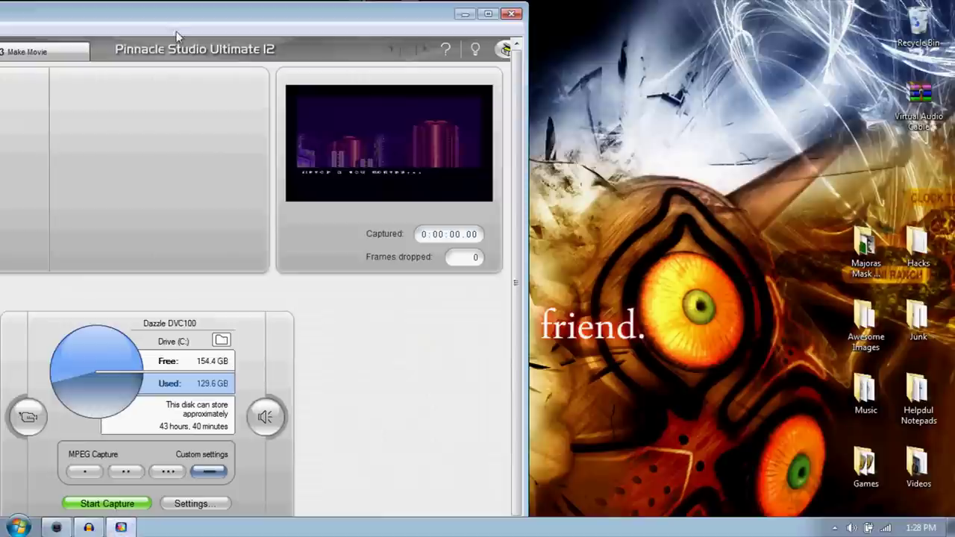
- Review the Dazzle DVC100 capture source settings, keeping the aspect ratio at 16:9
drag(179, 18, 380, 16)
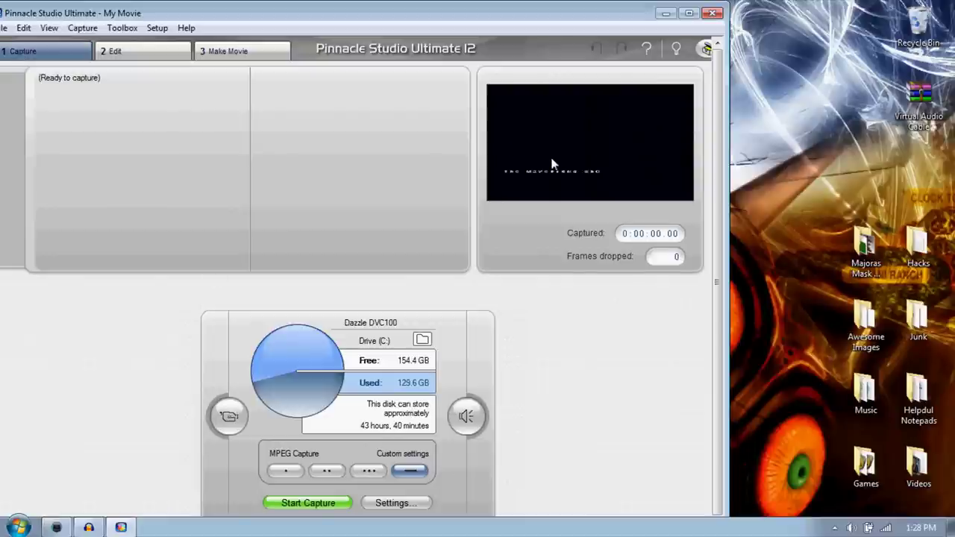
click(382, 504)
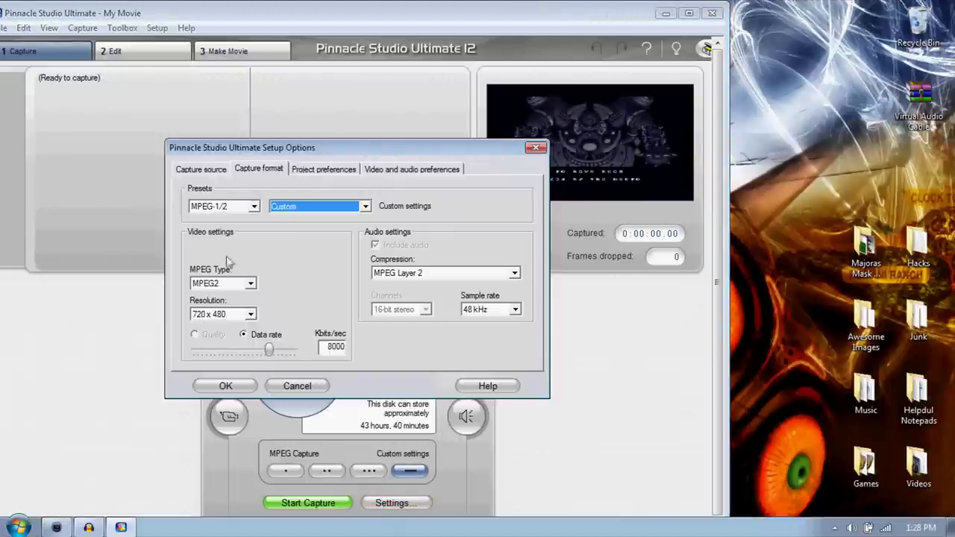
click(200, 170)
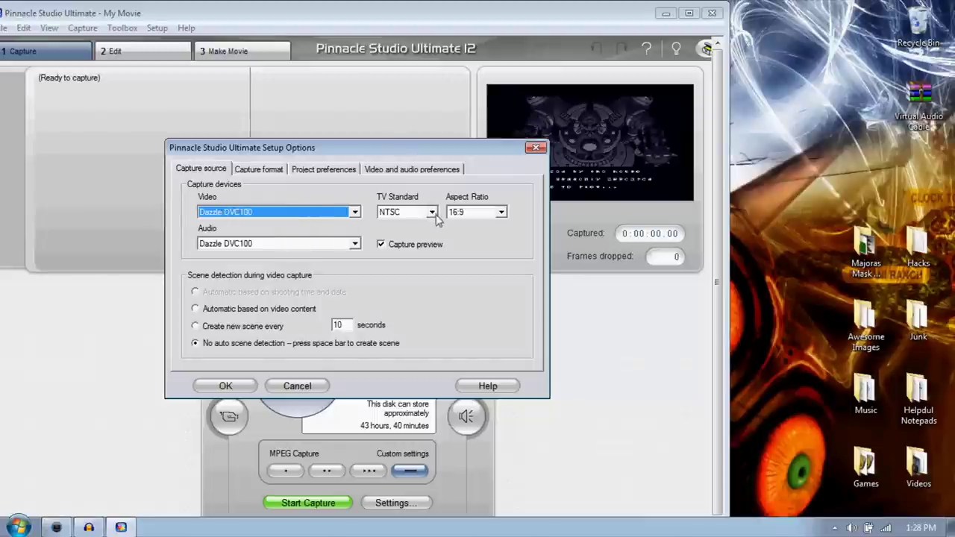
click(501, 212)
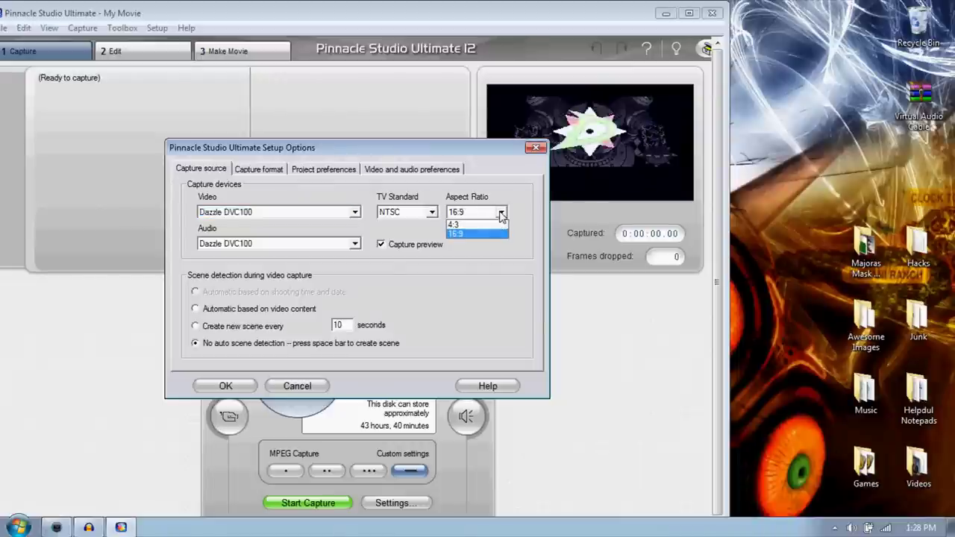
click(501, 213)
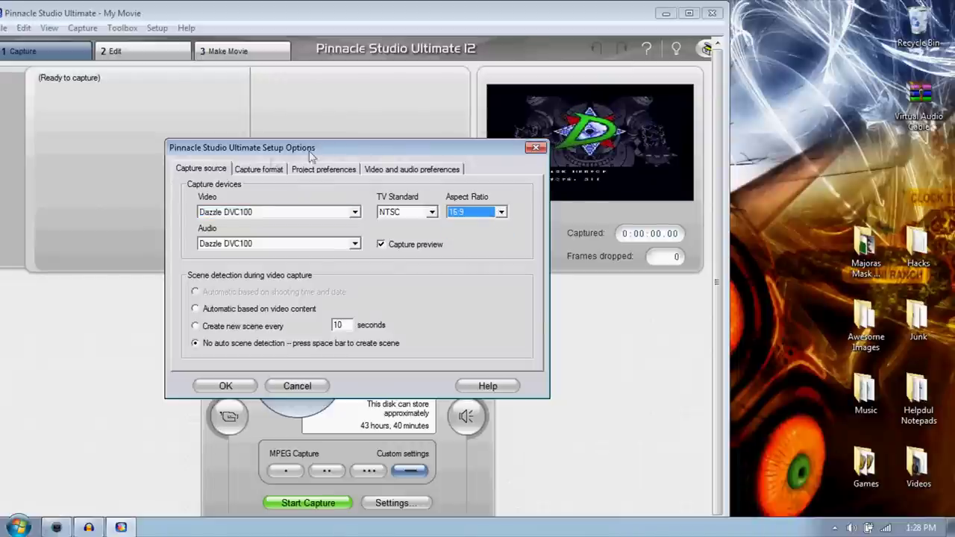
- Keep the MPEG2 capture format preset at Custom, review project preferences, and confirm
click(247, 170)
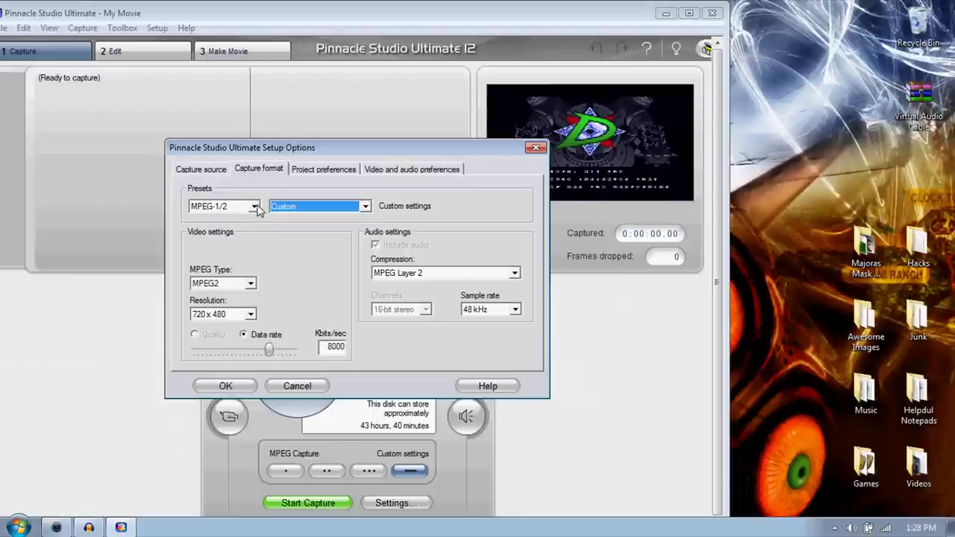
click(308, 211)
click(325, 211)
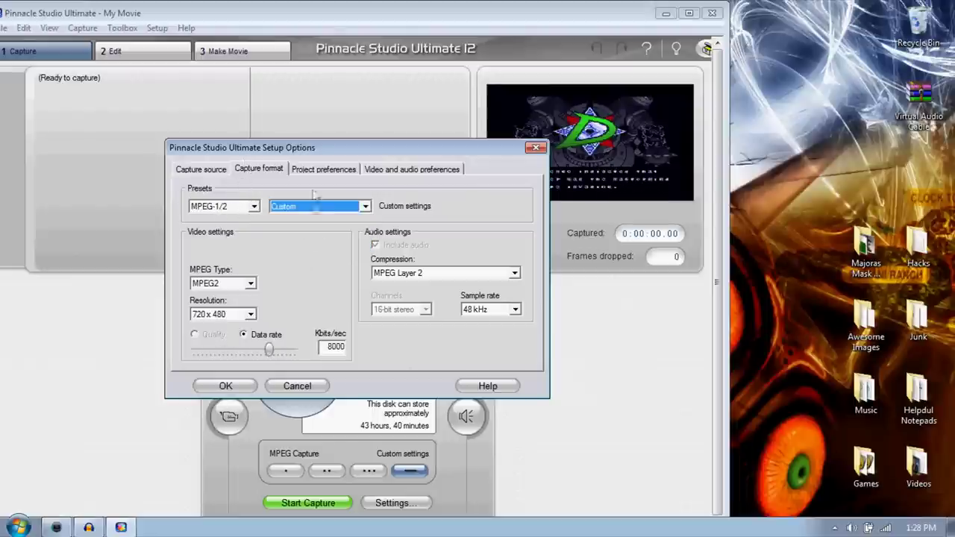
click(313, 171)
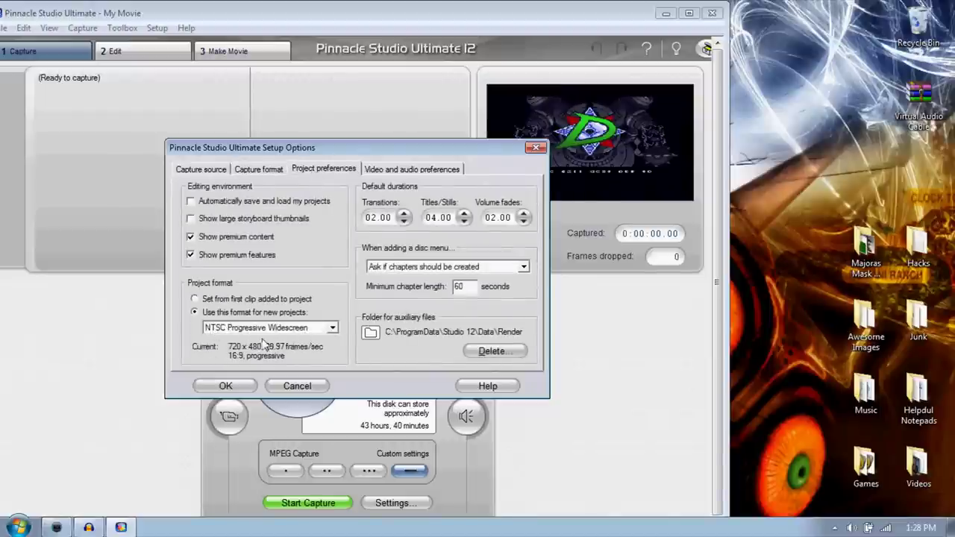
click(226, 386)
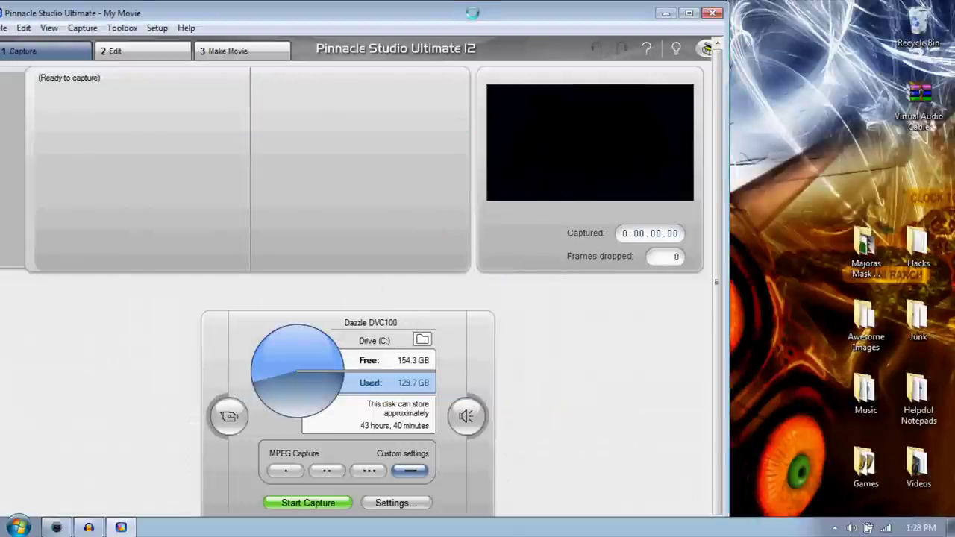
drag(473, 13, 298, 16)
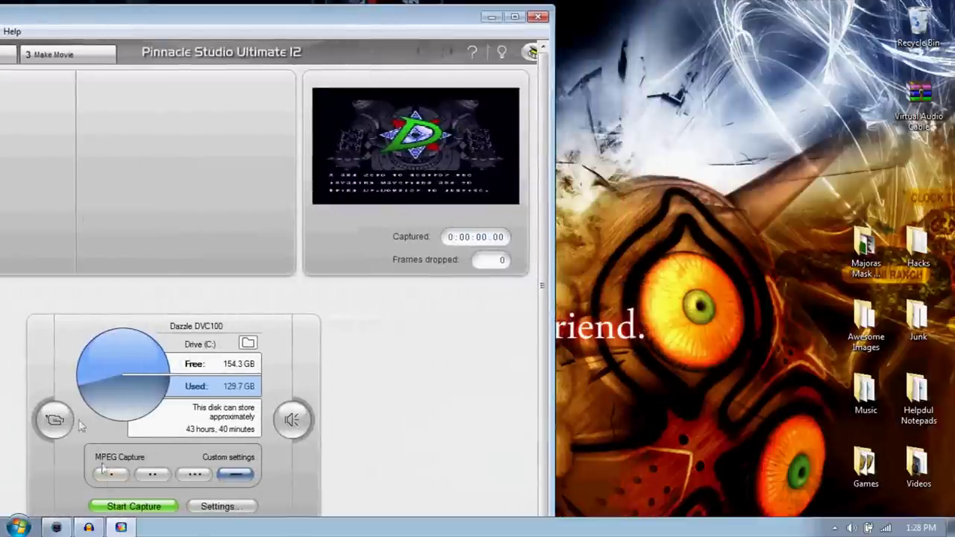
- Start capturing the gameplay as 'Megaman X3 Part 12' with Audacity still recording
click(90, 524)
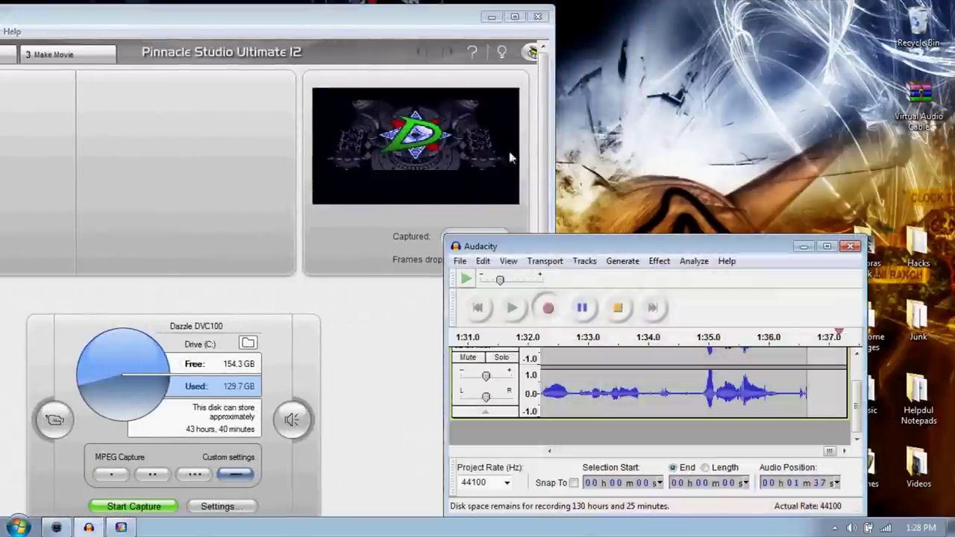
drag(549, 241, 639, 44)
click(133, 506)
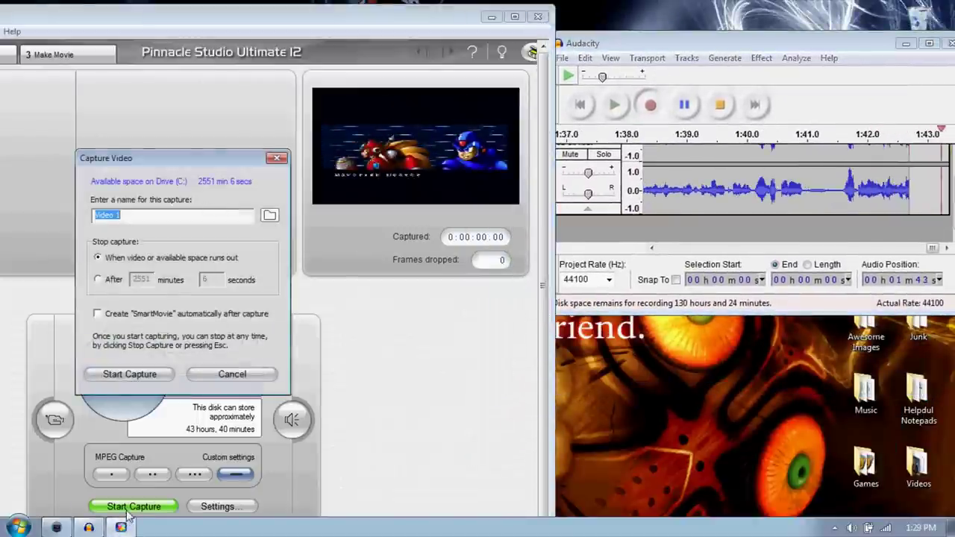
text(M)
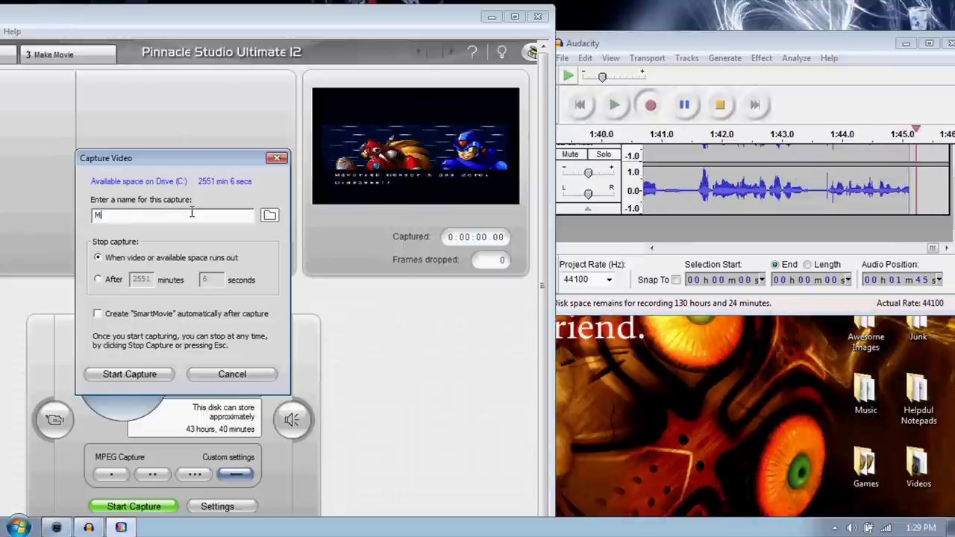
text(egaman X3)
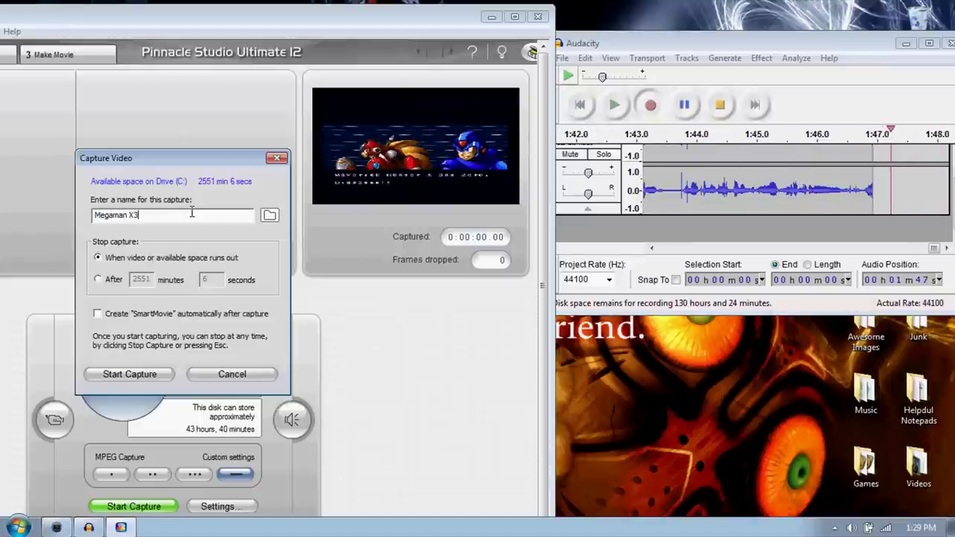
text( Part 1)
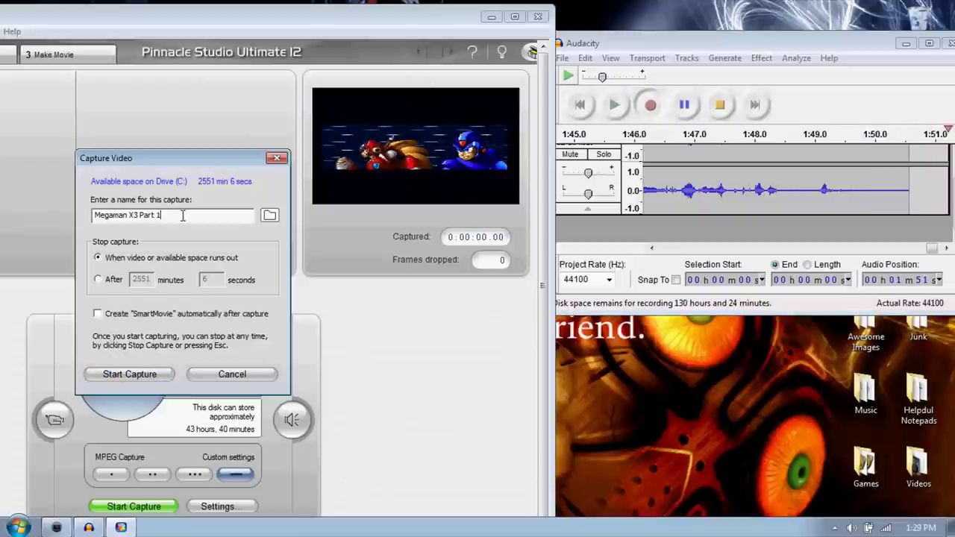
text(2)
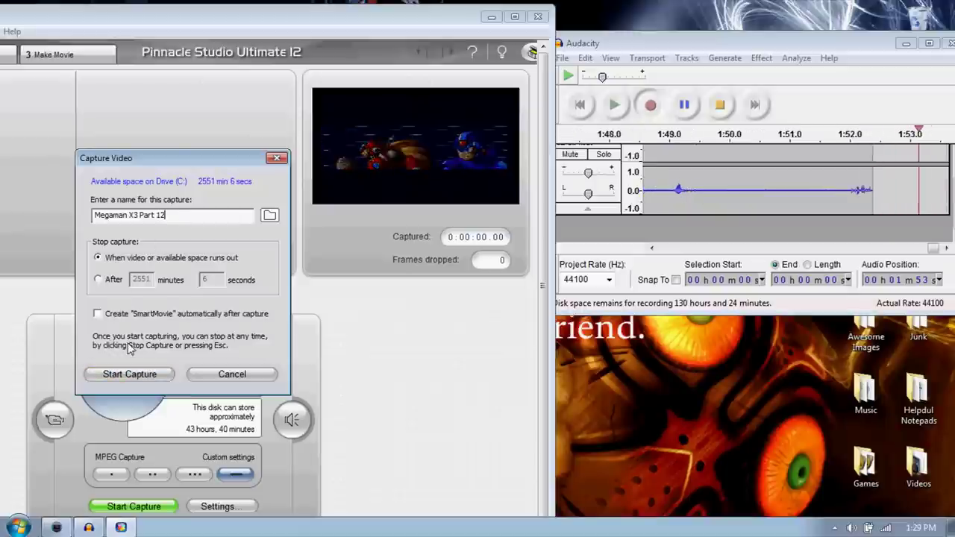
click(130, 374)
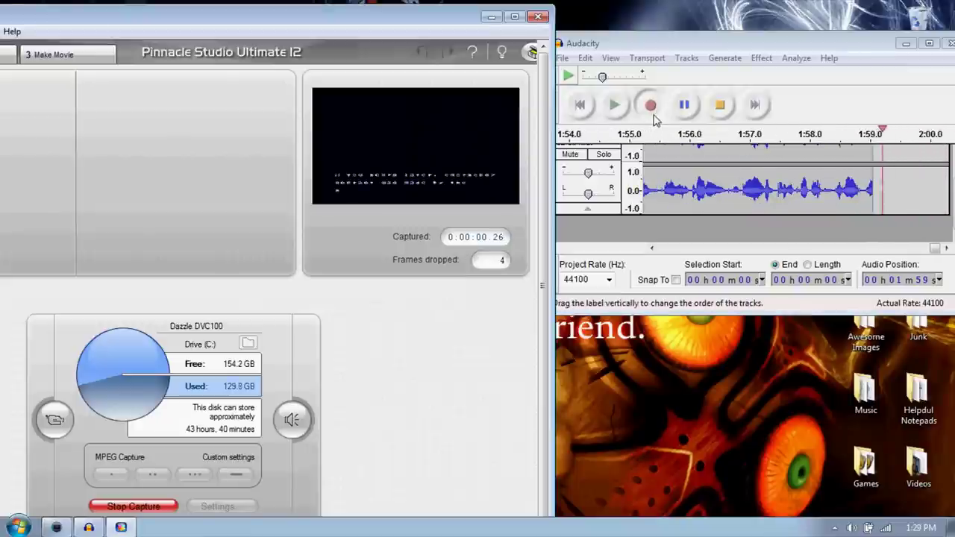
- Stop the capture at about 8 seconds, minimize Audacity, and close Pinnacle Studio
click(905, 45)
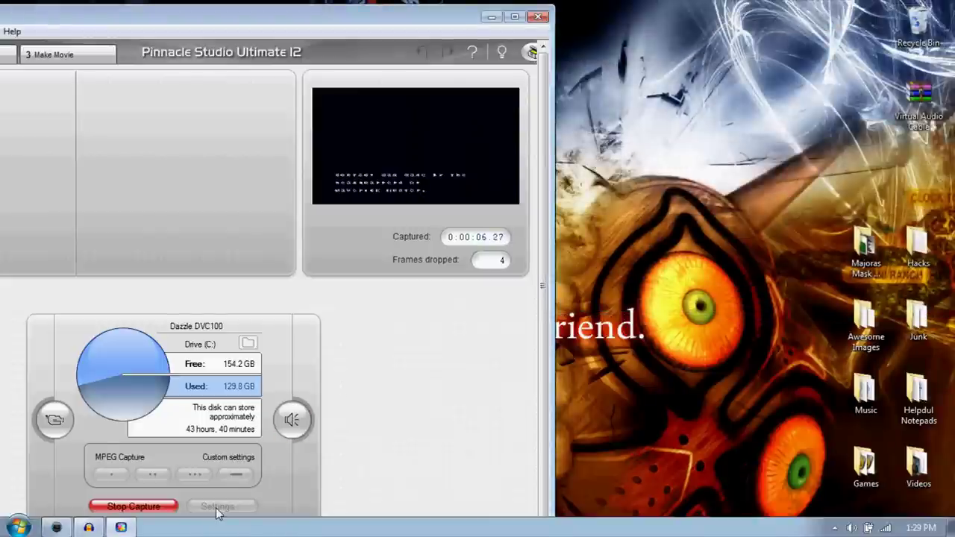
click(94, 529)
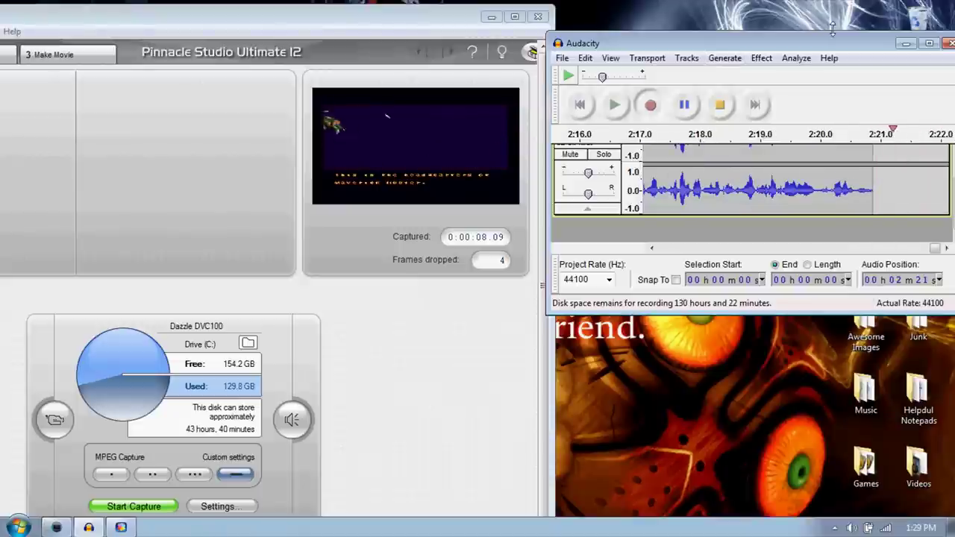
click(905, 42)
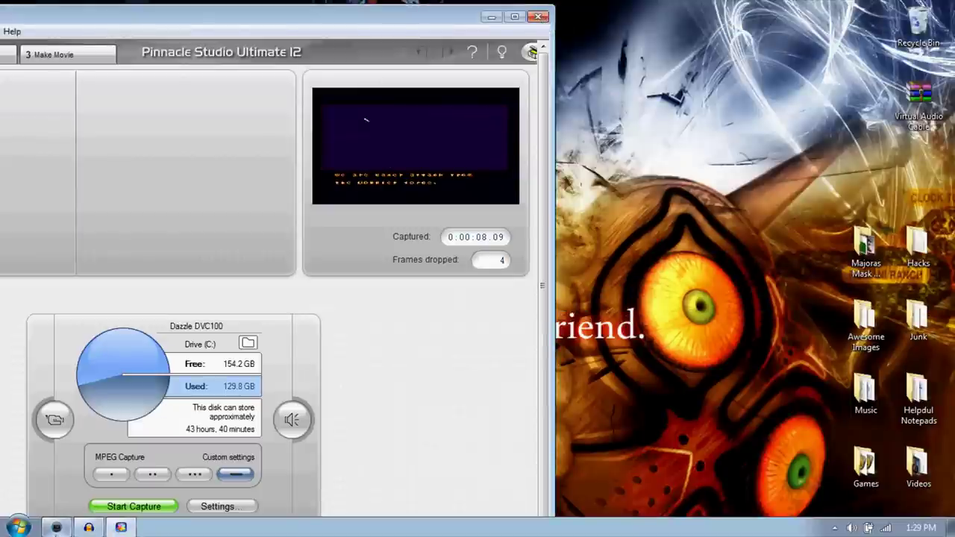
mouse_move(56, 527)
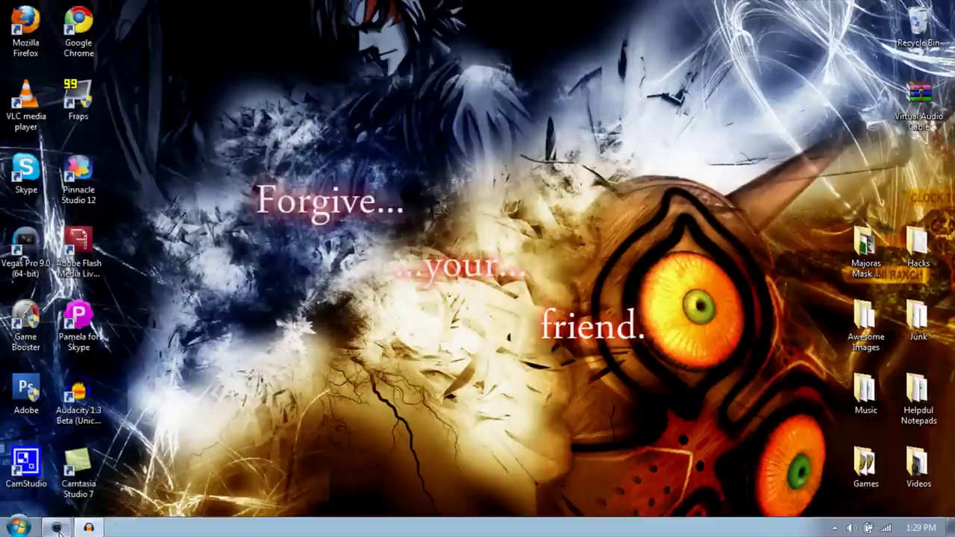
- In Vegas, import Let's Play Majoras Mask Part 10.mpg from the Videos folder
click(56, 527)
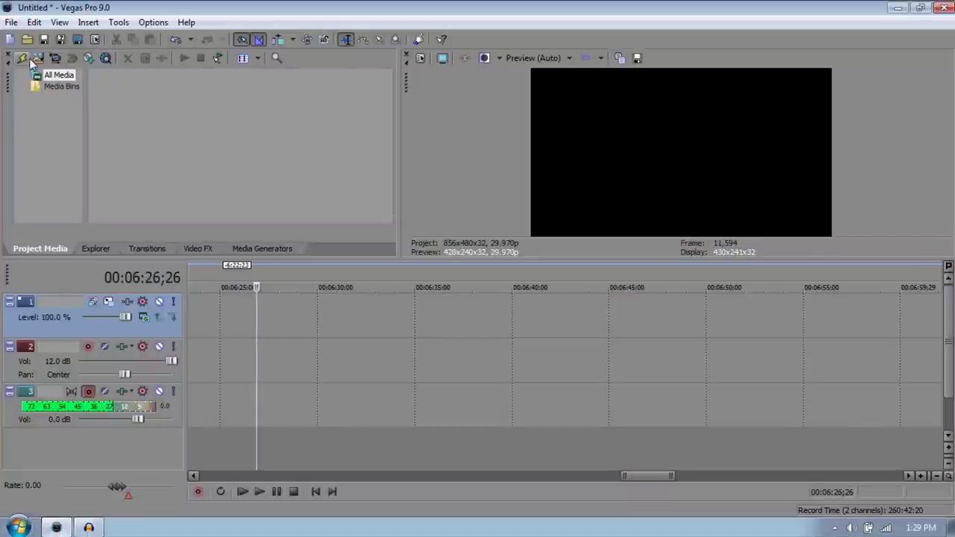
click(38, 59)
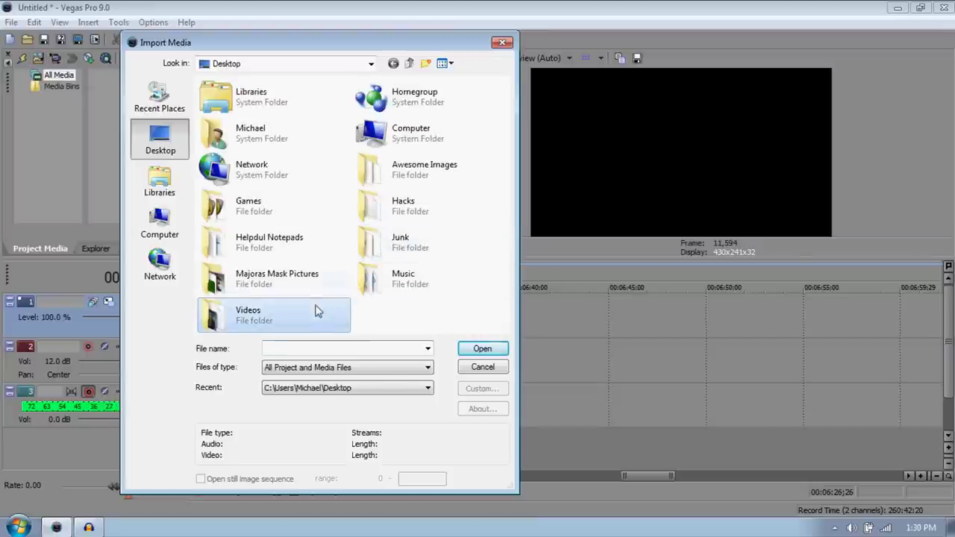
double_click(247, 328)
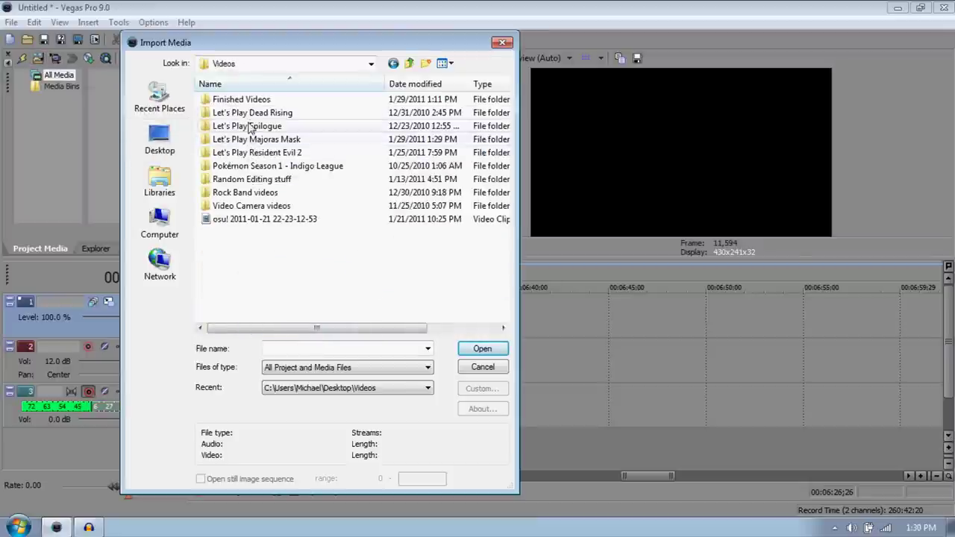
double_click(254, 139)
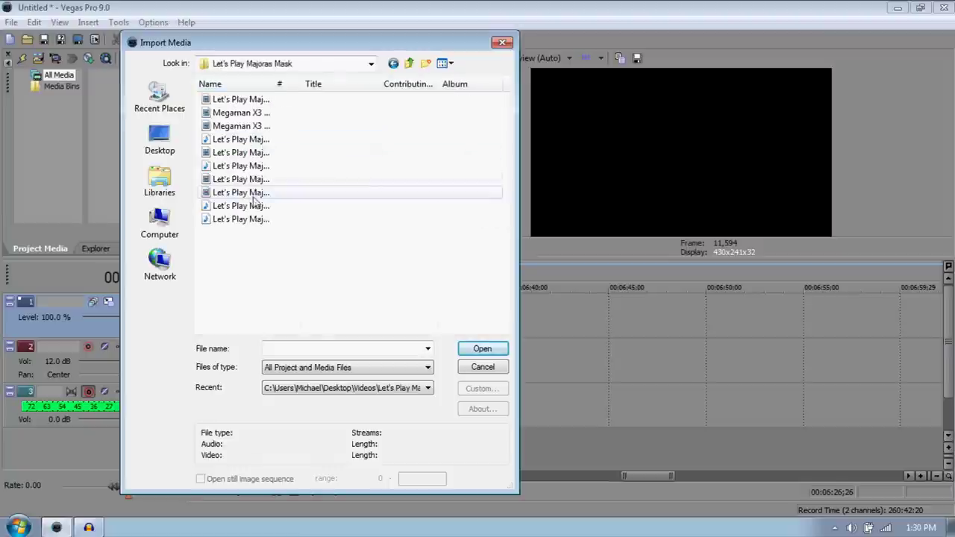
click(252, 196)
key(Return)
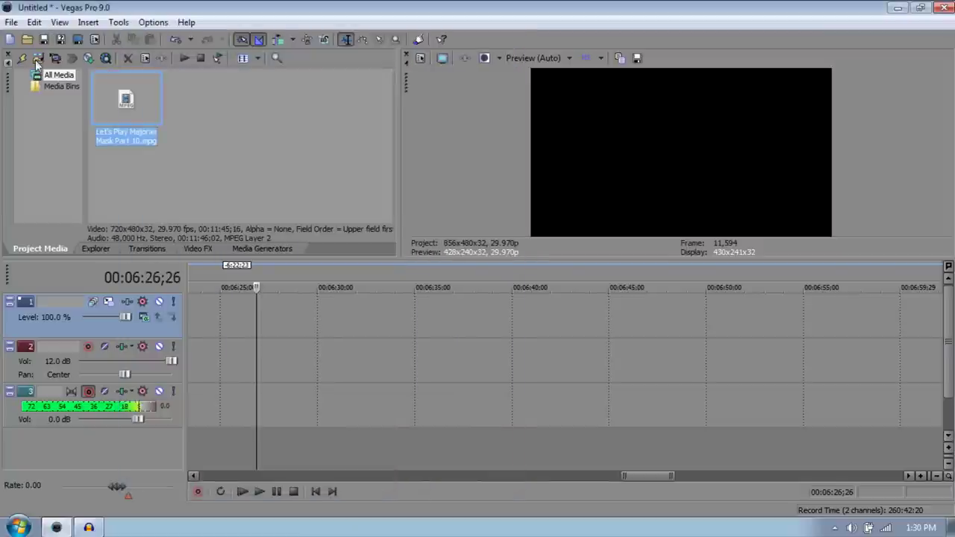
- Import the matching Part 10 .wav commentary and select the video clip
key(ctrl+i)
double_click(246, 219)
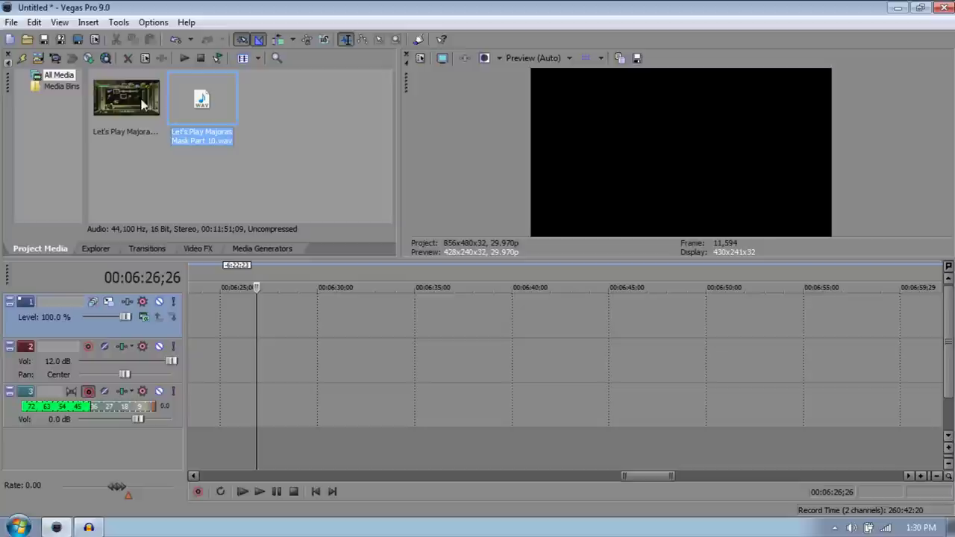
click(99, 103)
- Set project properties to 856x480 at 29.970 fps (NTSC) and confirm
click(11, 24)
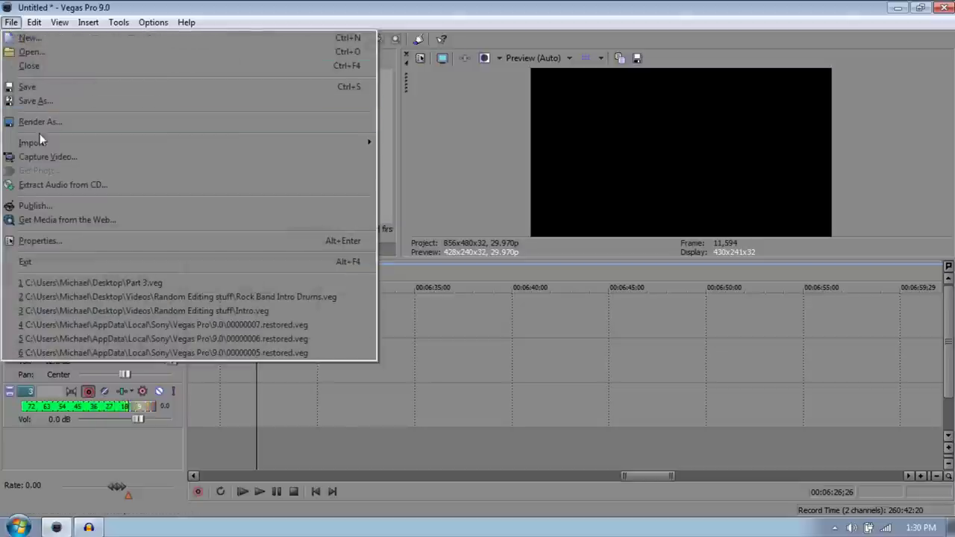
click(38, 240)
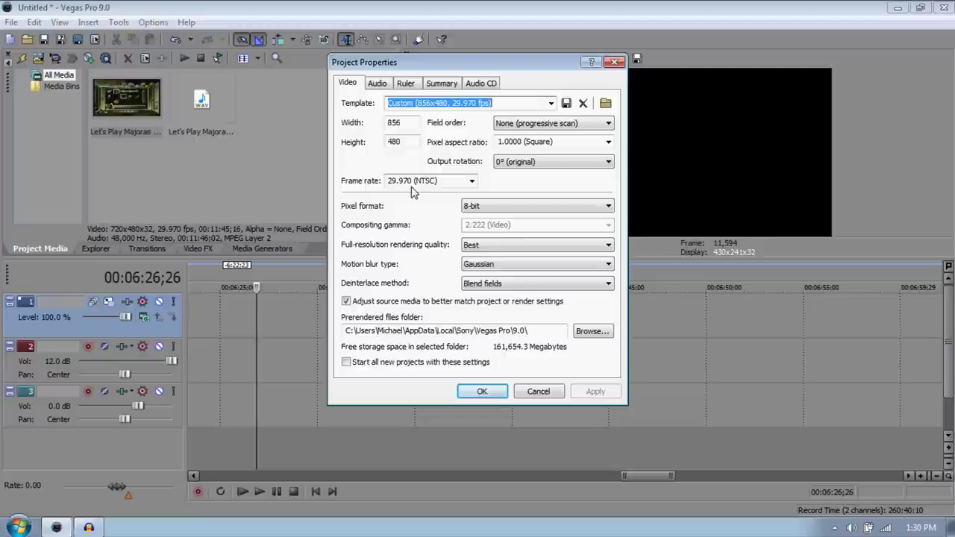
click(473, 181)
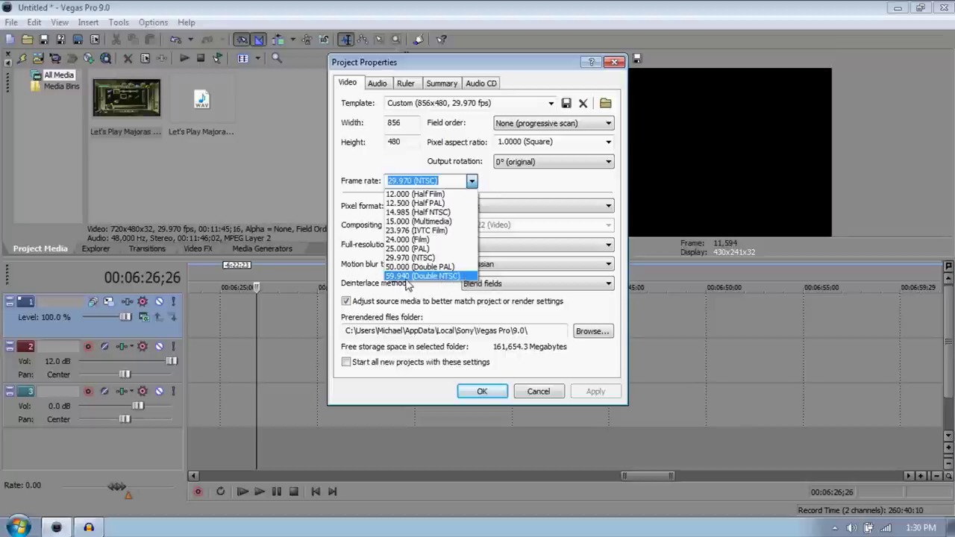
click(462, 181)
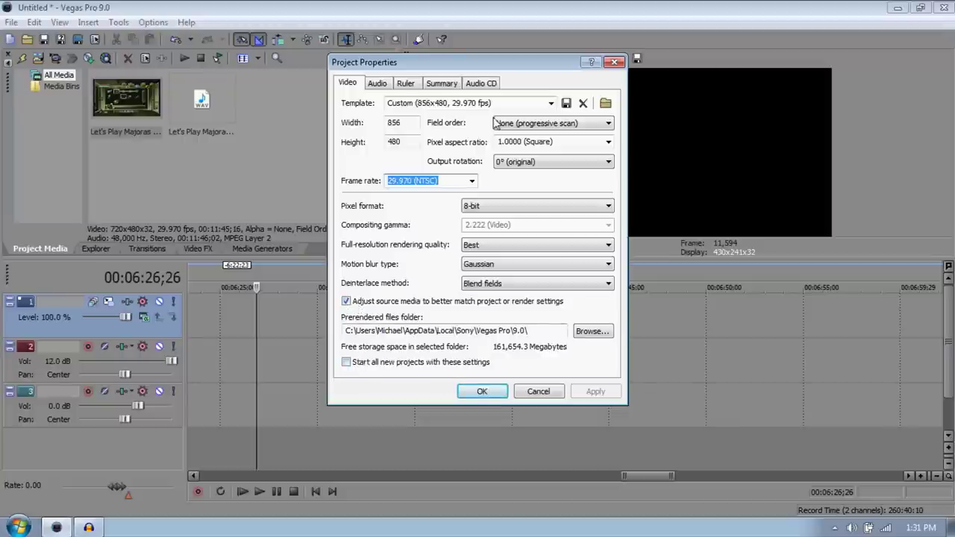
click(482, 392)
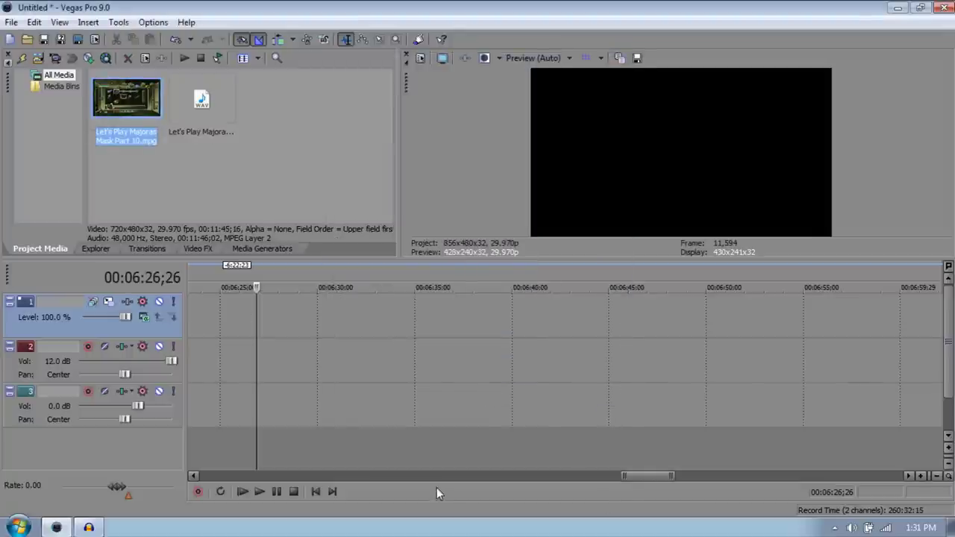
- Place the Part 10 video and the commentary WAV on separate timeline tracks
drag(660, 478, 224, 485)
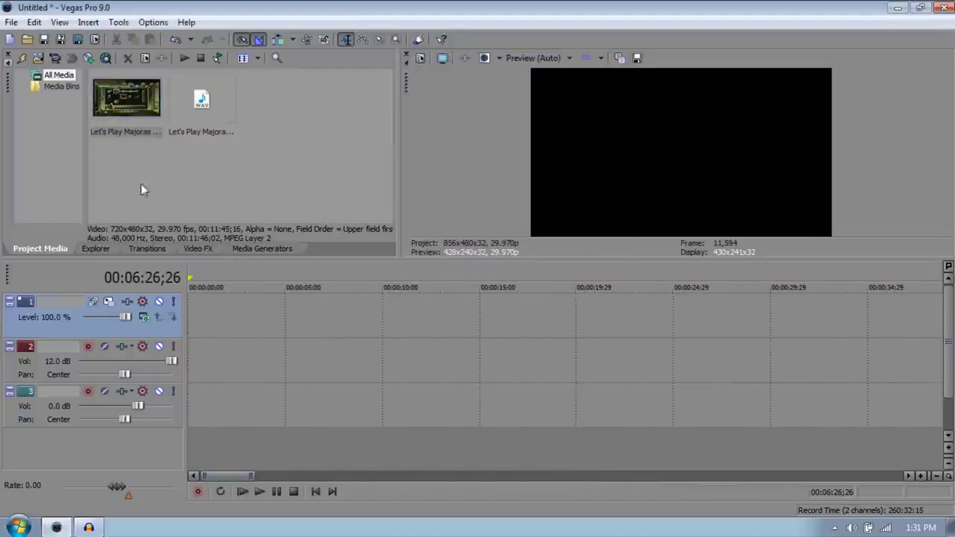
drag(117, 105, 192, 318)
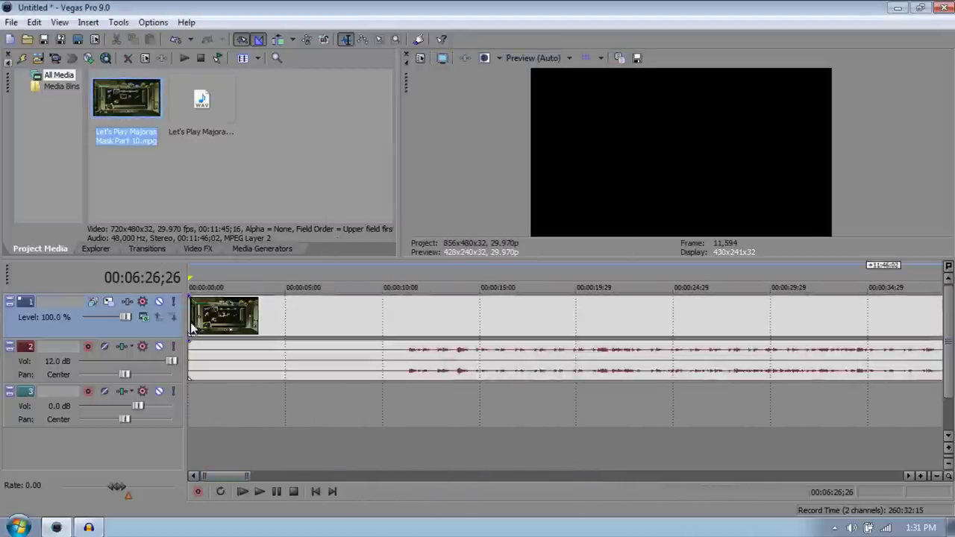
drag(213, 93, 167, 408)
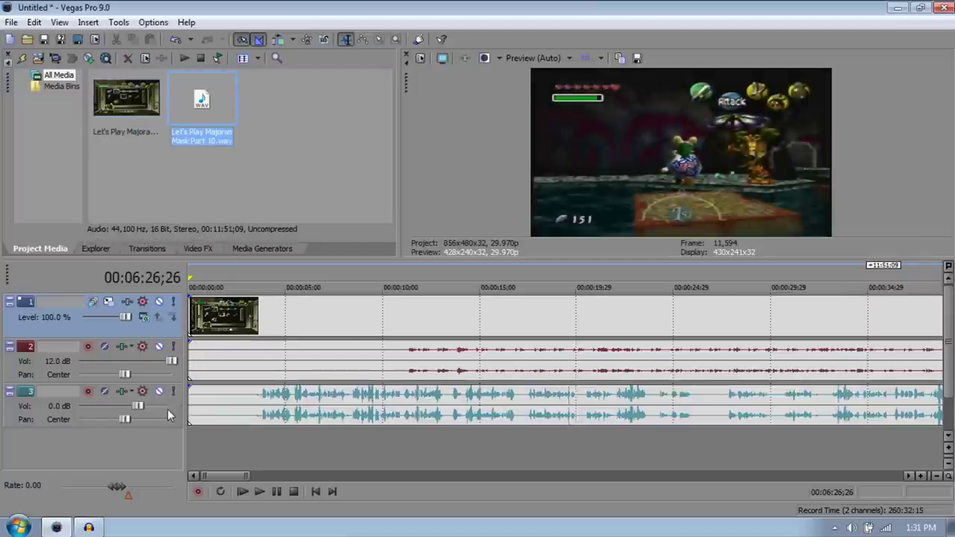
- Split the commentary at 00:00:03;10, delete the lead-in, and slide it left to sync
click(233, 413)
click(253, 410)
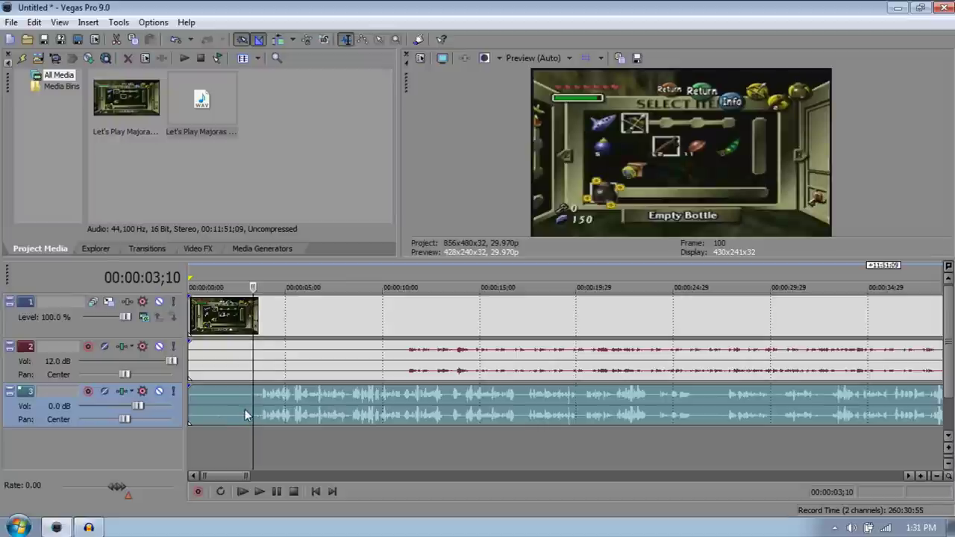
key(s)
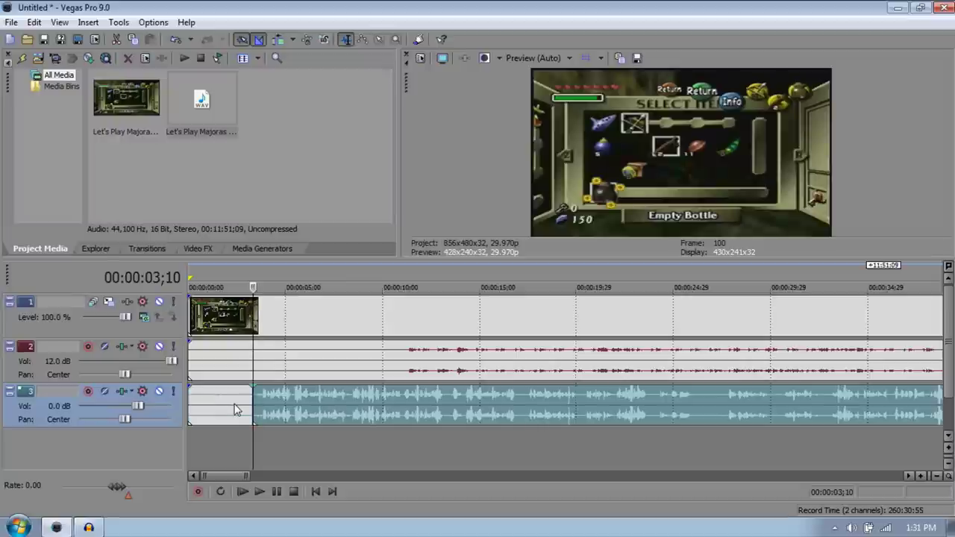
click(236, 410)
key(Delete)
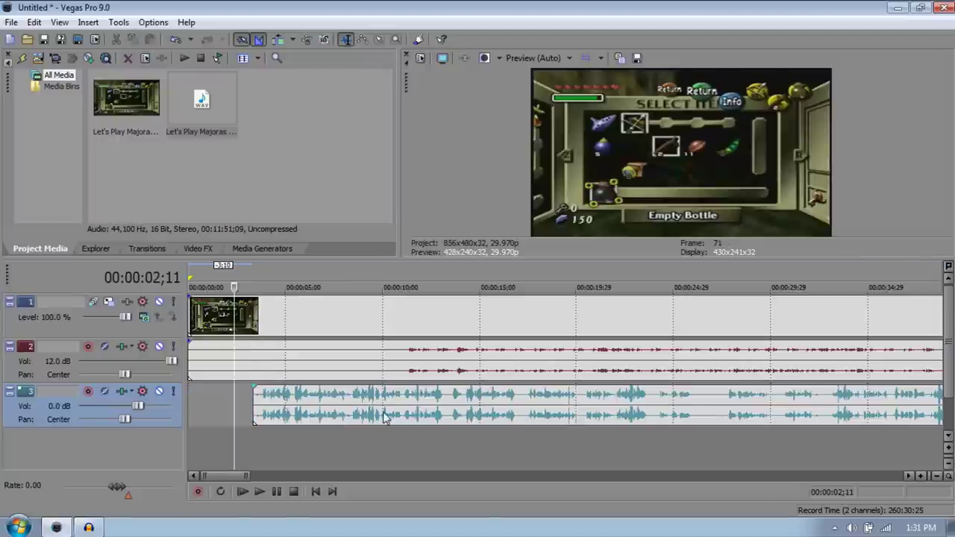
drag(388, 415, 332, 407)
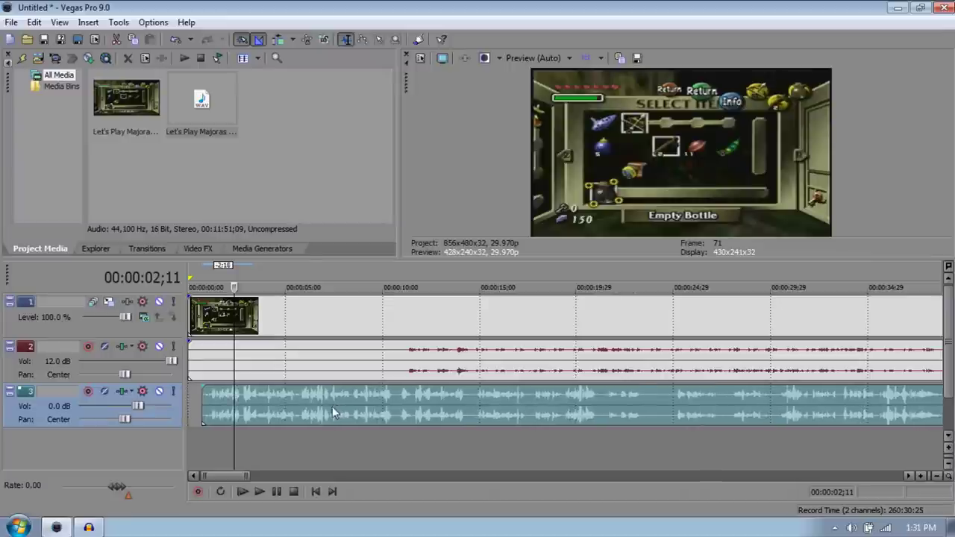
- Play the project from 00:05:38;08 to check the audio sync
click(201, 415)
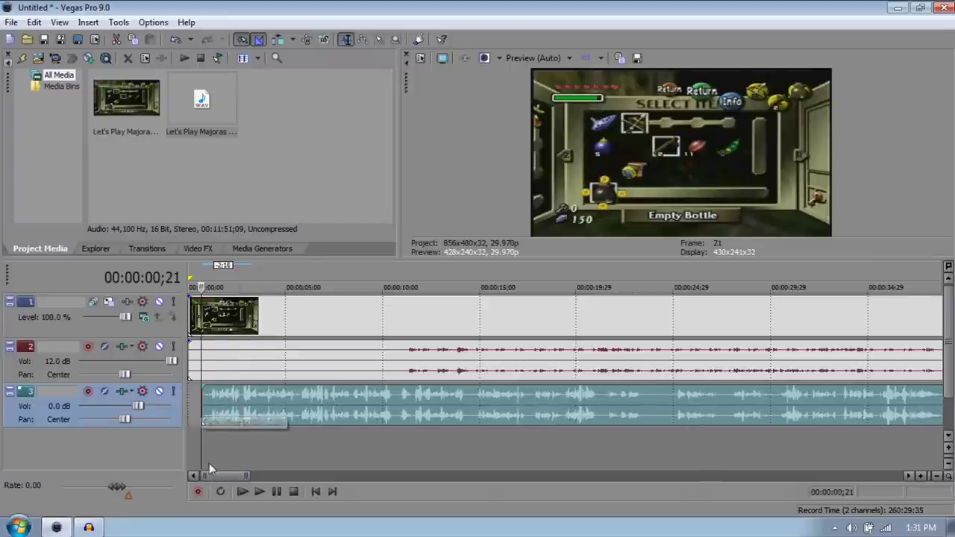
drag(218, 476, 530, 476)
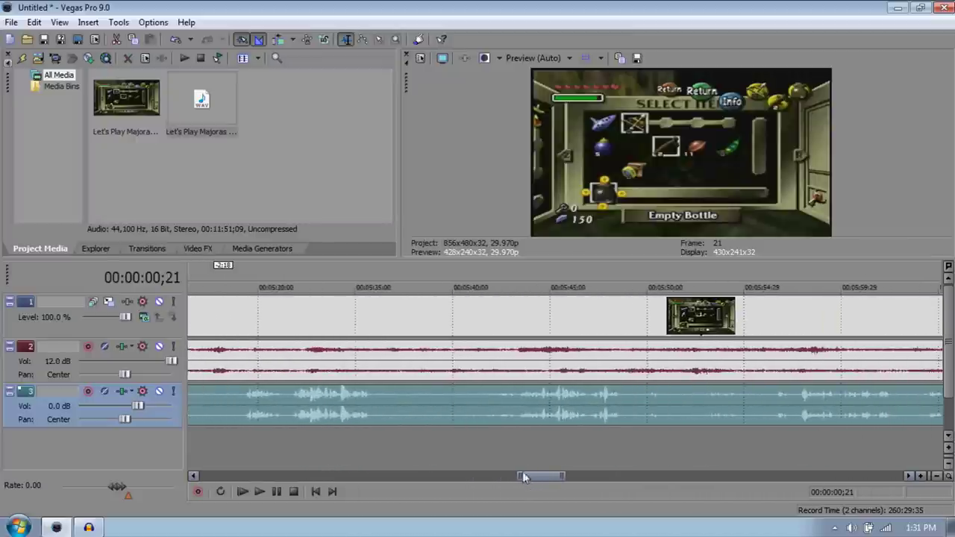
click(419, 416)
key(space)
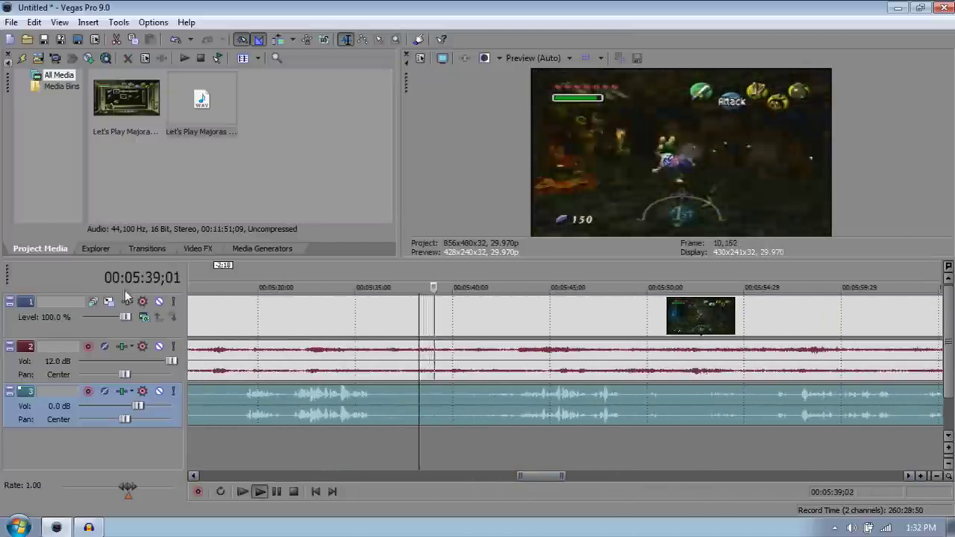
- Lower the gameplay audio track's volume all the way to -Inf
drag(171, 363, 106, 360)
key(space)
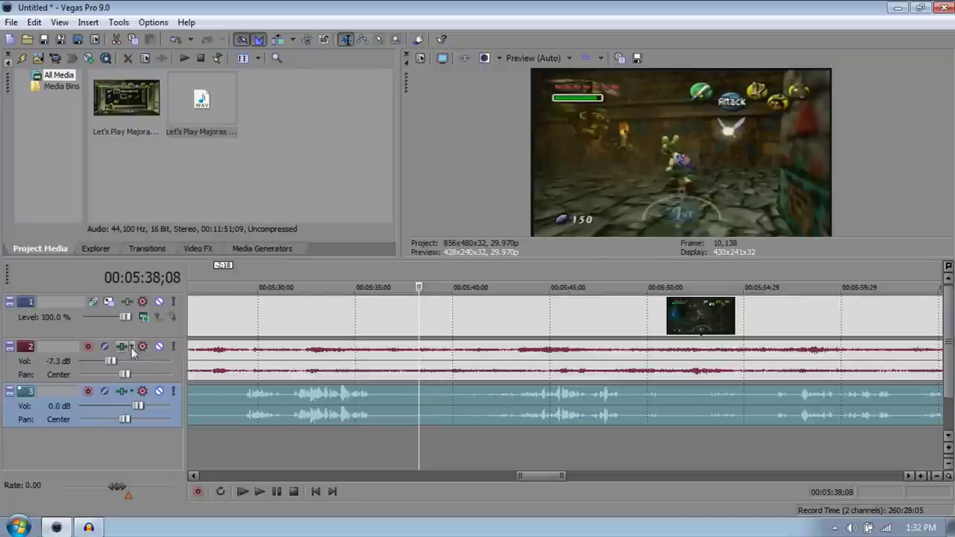
drag(109, 362, 98, 362)
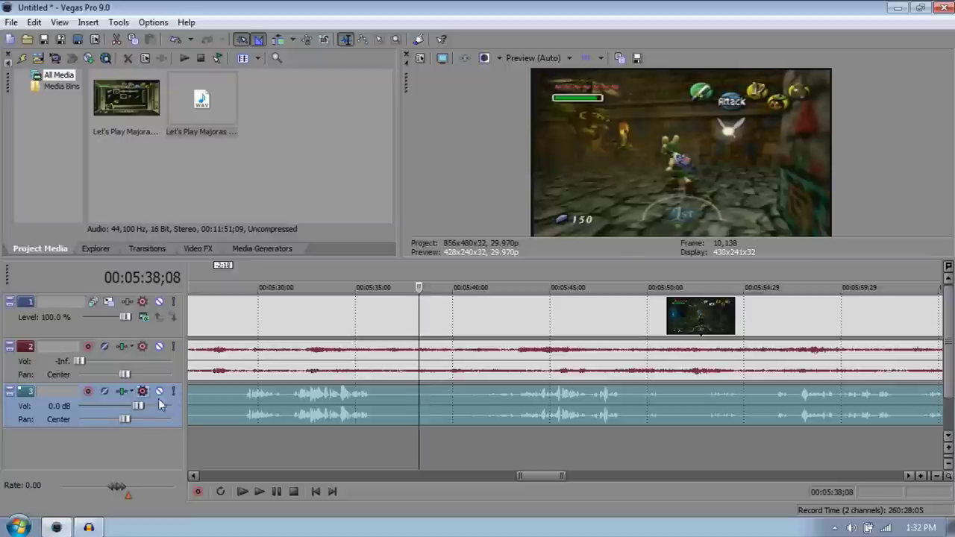
- Play back from 00:05:50;25 to confirm only the commentary is heard
key(space)
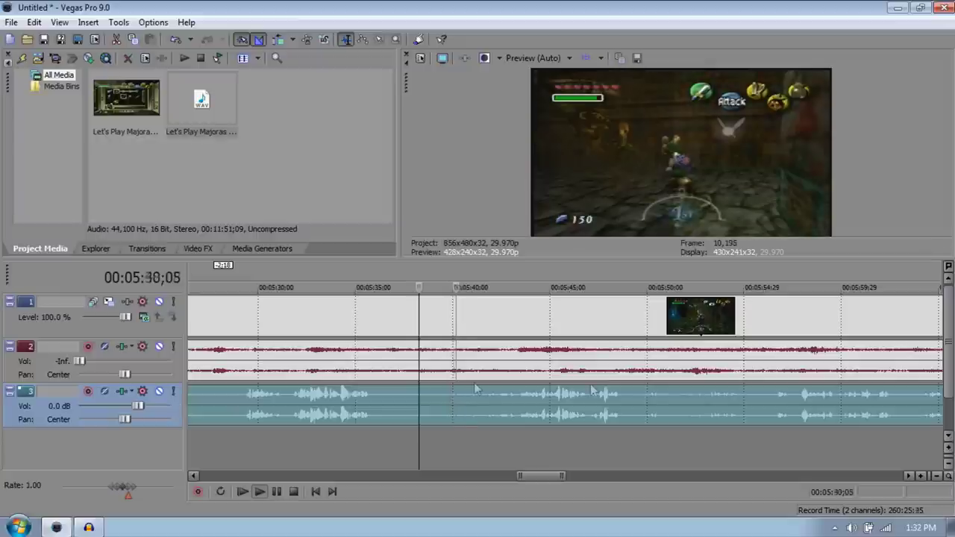
key(space)
click(663, 369)
key(space)
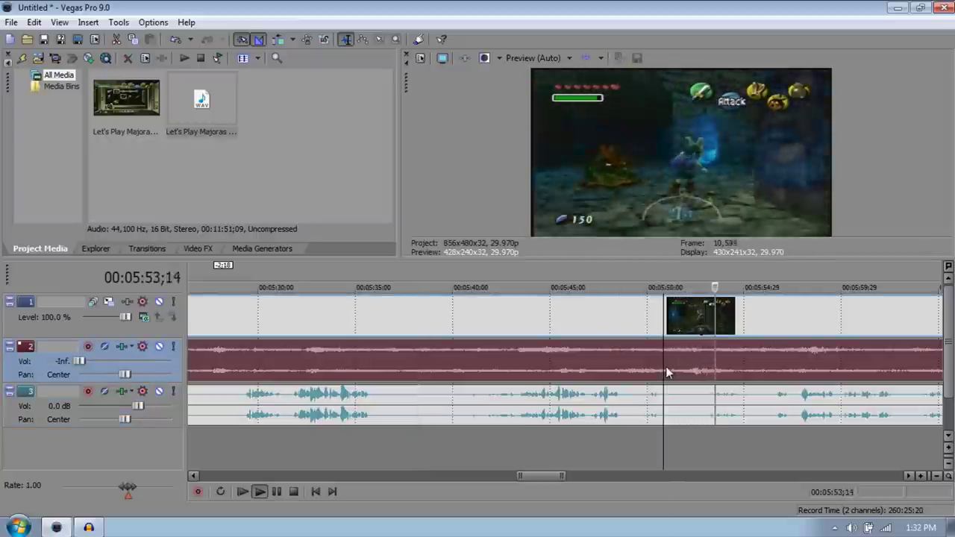
key(space)
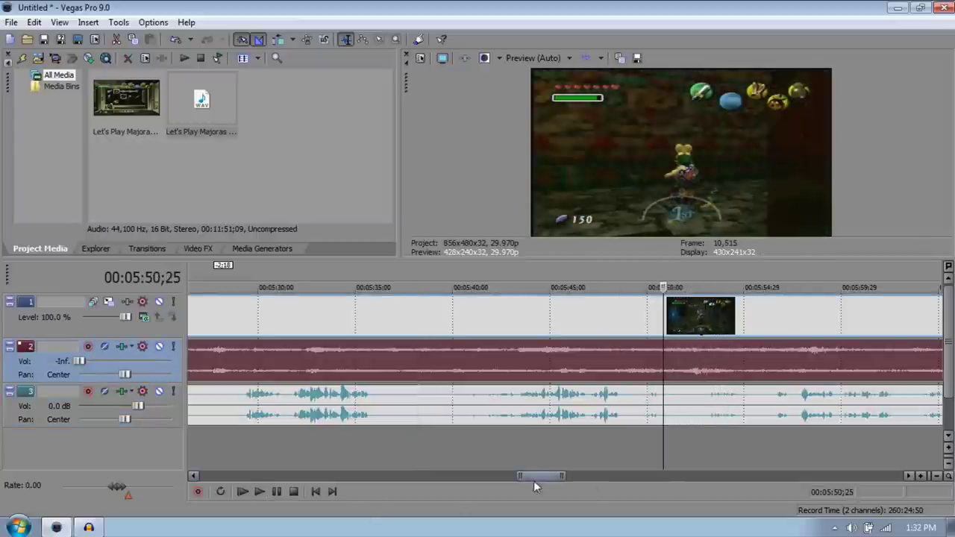
drag(533, 480, 544, 457)
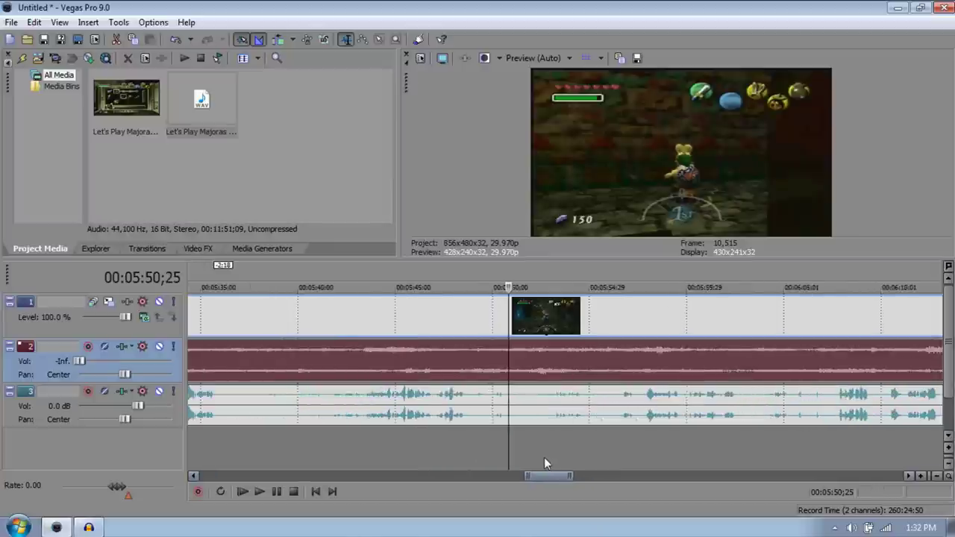
right_click(508, 322)
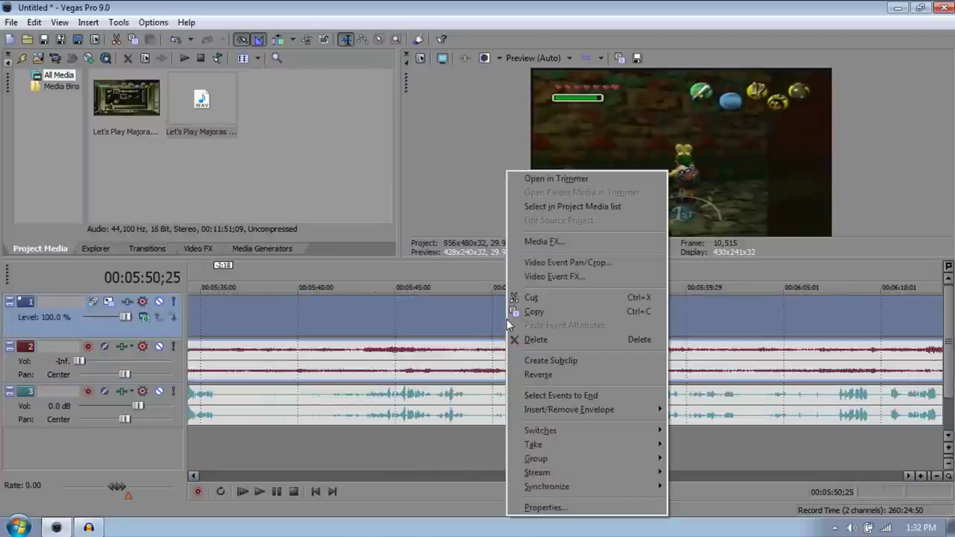
- Uncheck Maintain aspect ratio in the gameplay clip's Properties and confirm
click(498, 313)
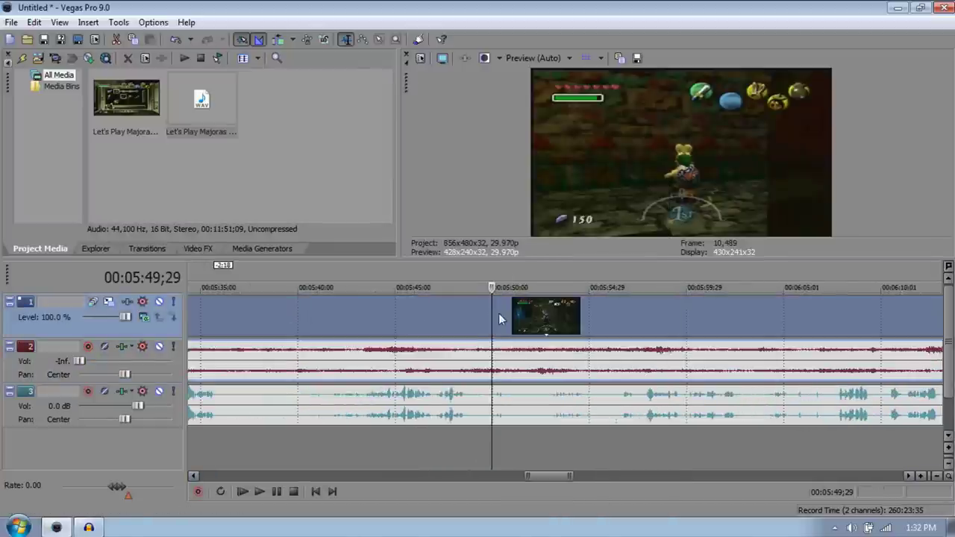
click(502, 314)
right_click(502, 313)
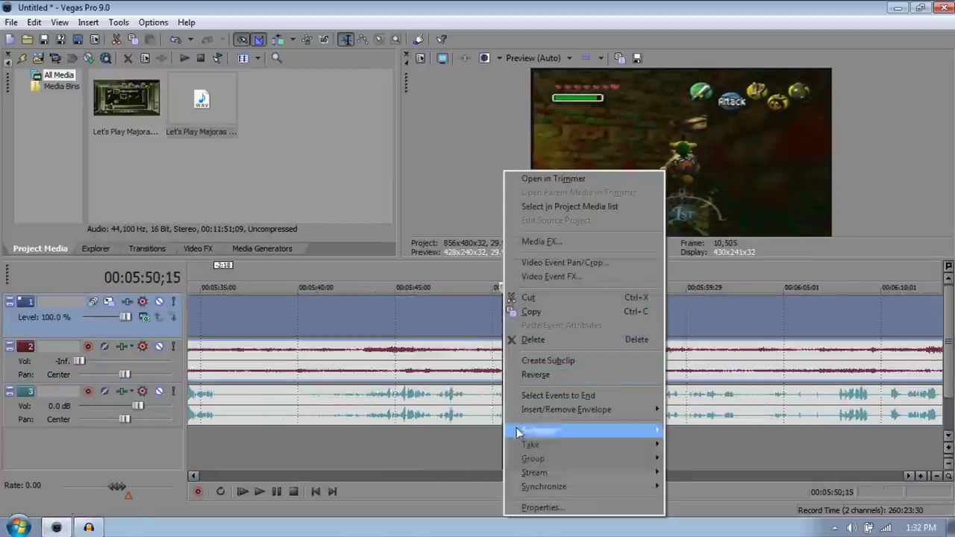
click(524, 509)
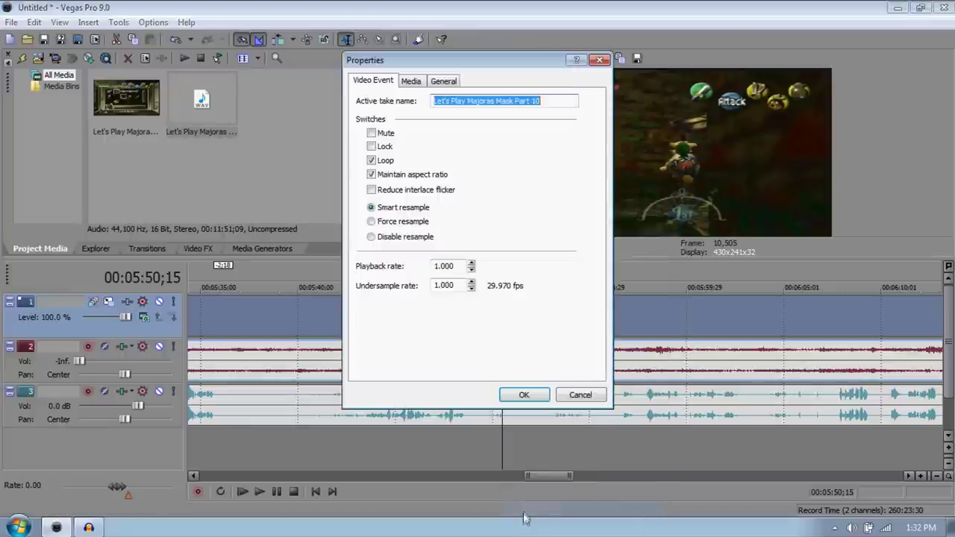
click(372, 174)
click(522, 395)
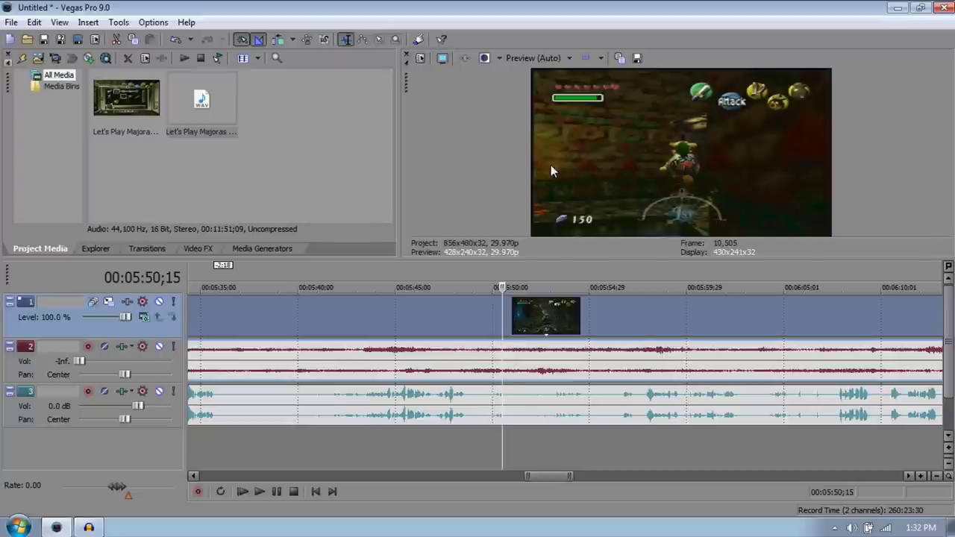
right_click(504, 321)
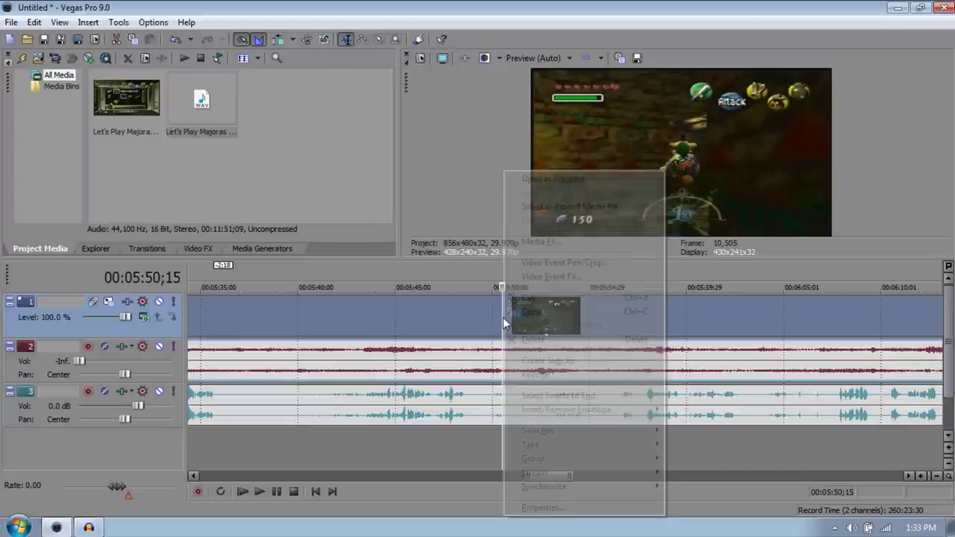
- In Event Pan/Crop, crop in the clip's left, top and right edges
click(537, 263)
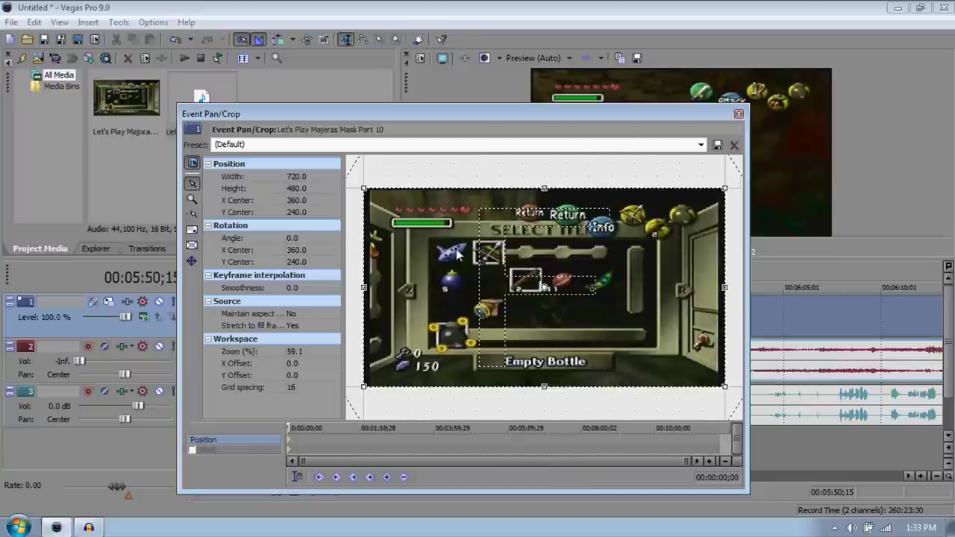
drag(363, 290, 371, 291)
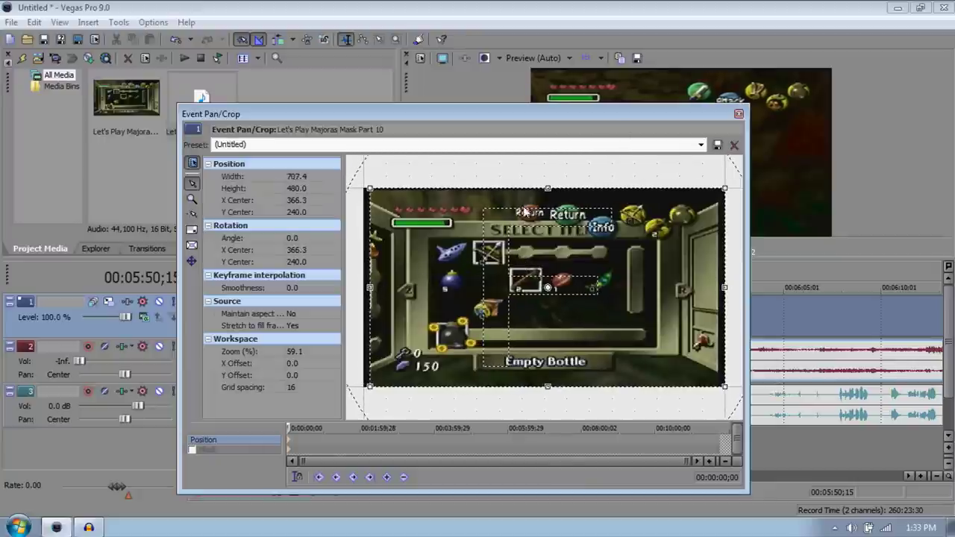
drag(543, 189, 549, 192)
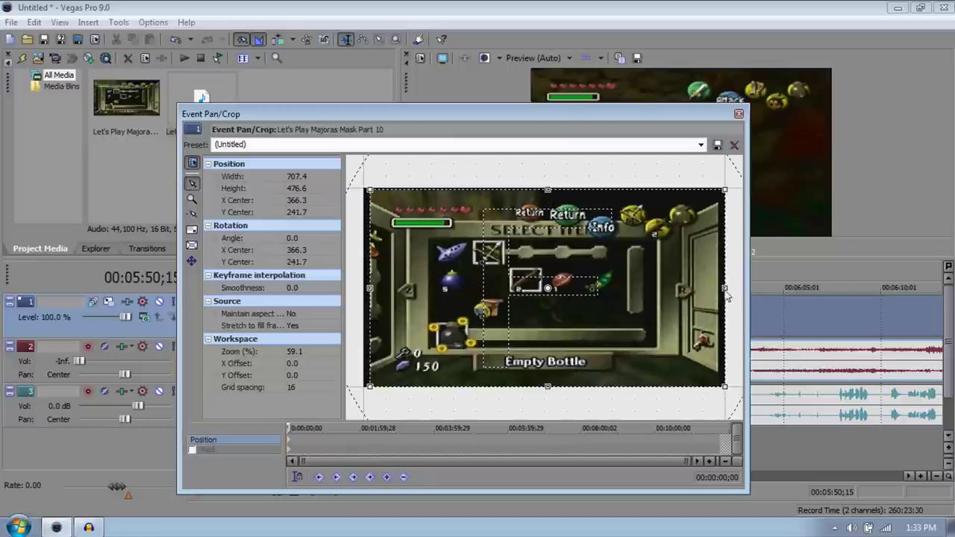
drag(725, 290, 717, 293)
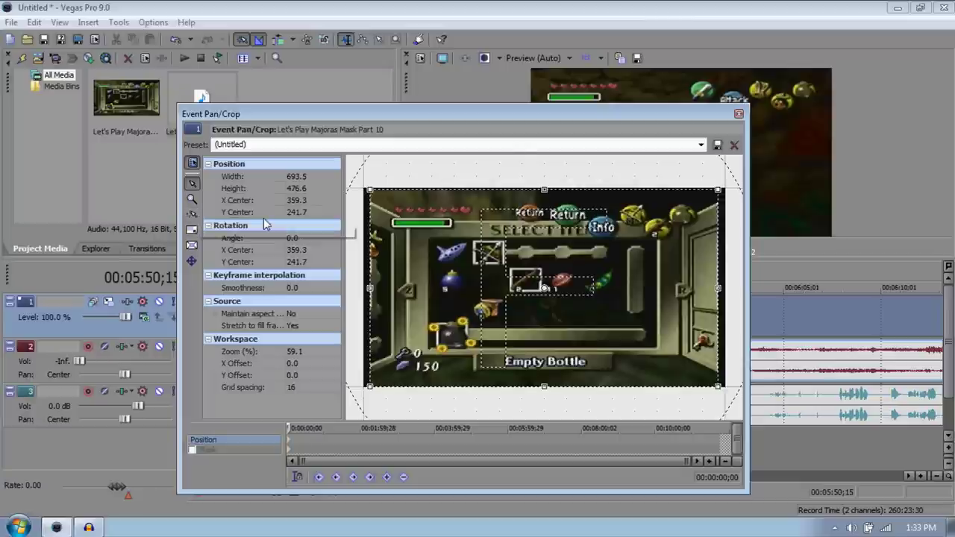
- Apply the saved Majoras Mask crop preset and close the Pan/Crop window
click(514, 144)
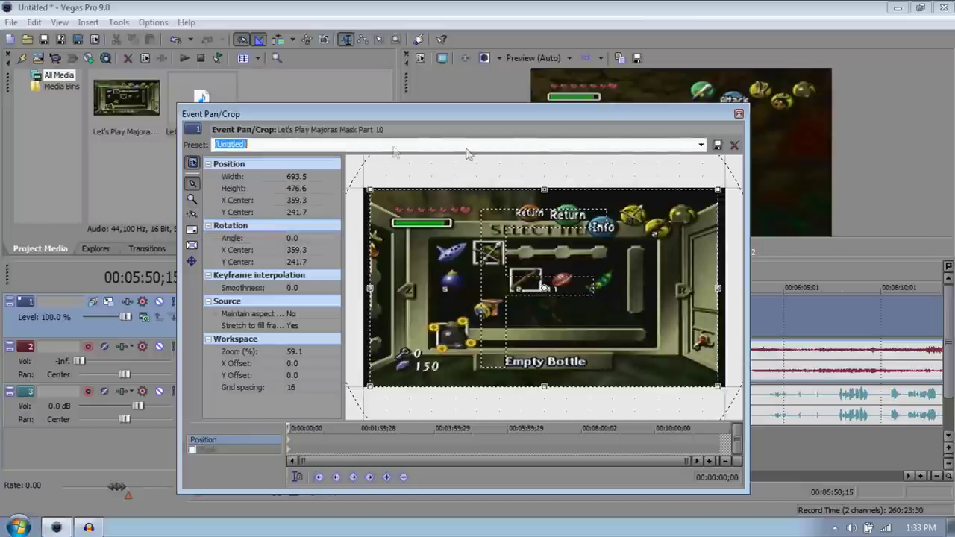
click(701, 144)
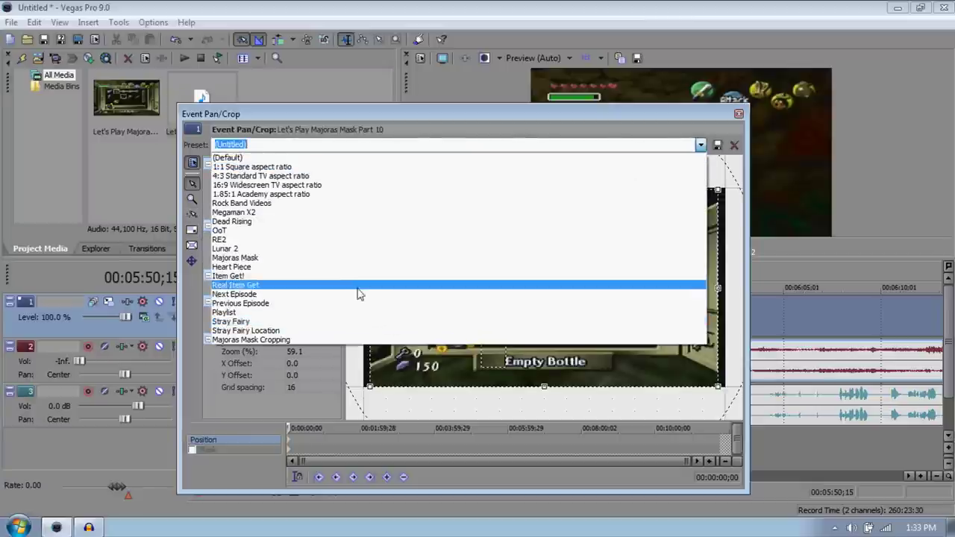
click(305, 257)
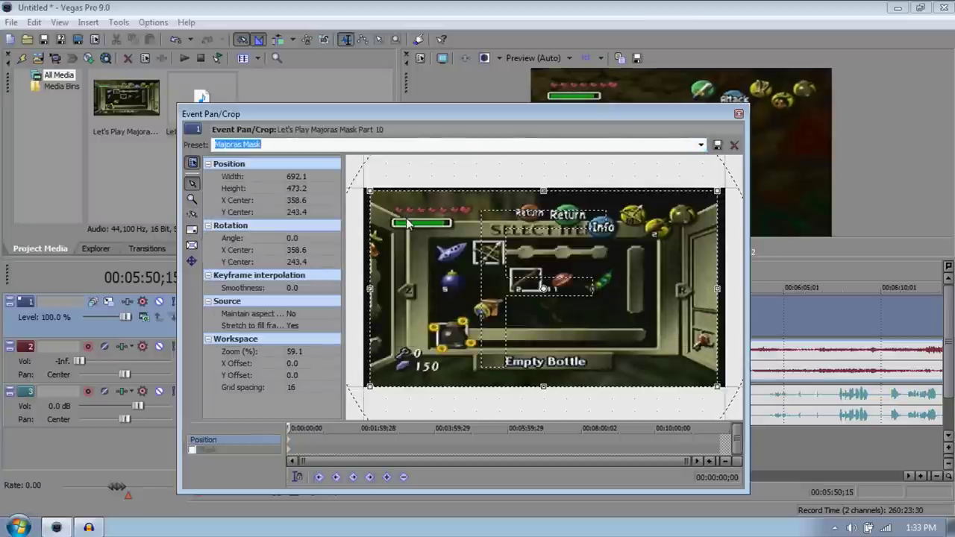
click(312, 146)
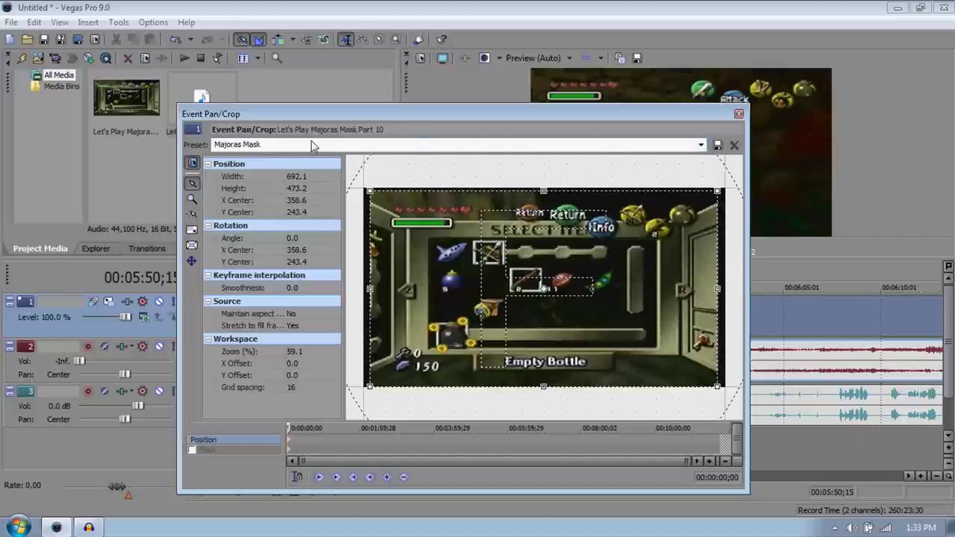
click(738, 114)
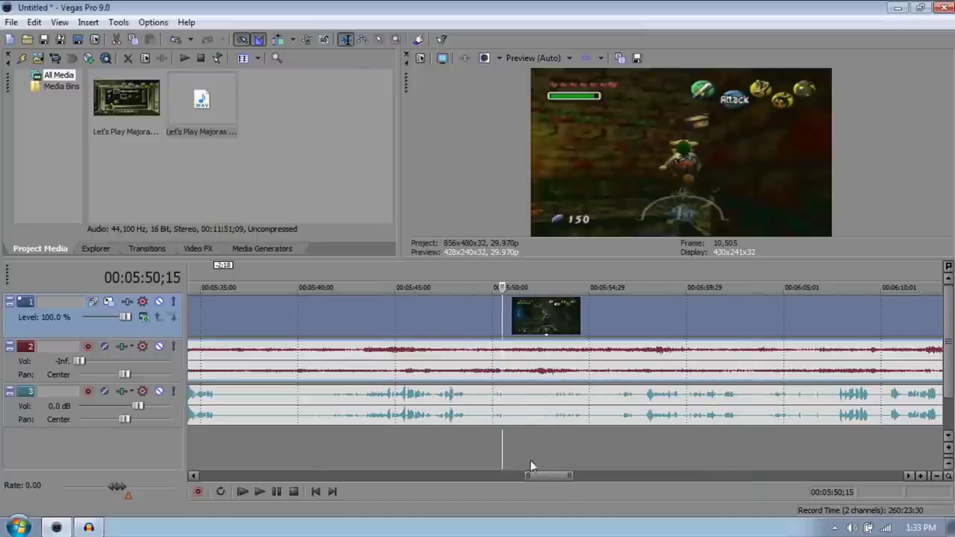
- From File > Render As, open Custom settings for the MainConcept AVC/AAC Let's Play Videos template
drag(544, 475, 203, 458)
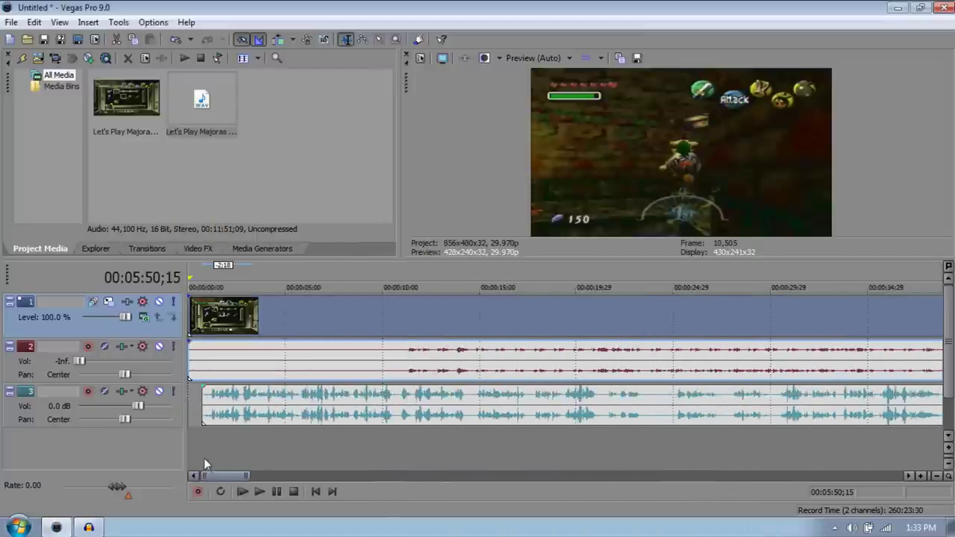
click(11, 21)
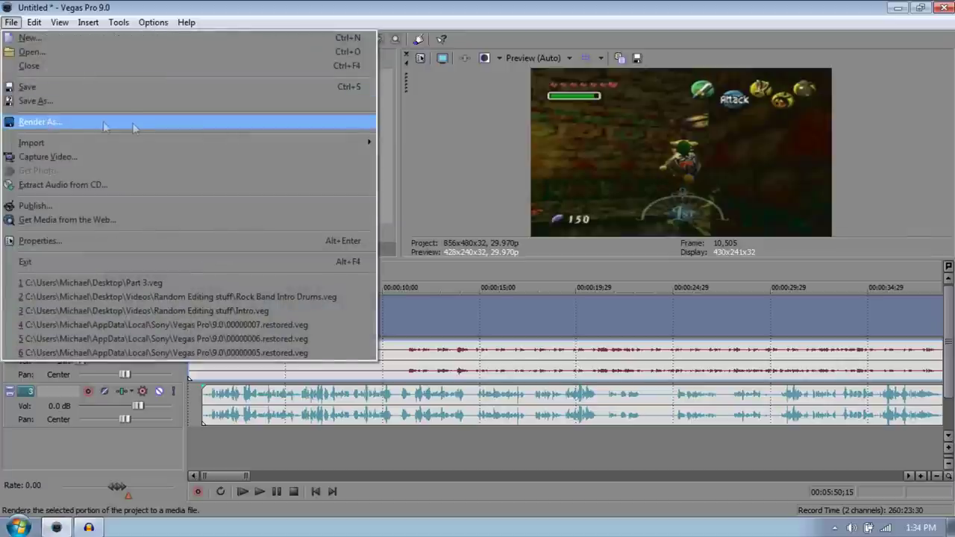
click(134, 122)
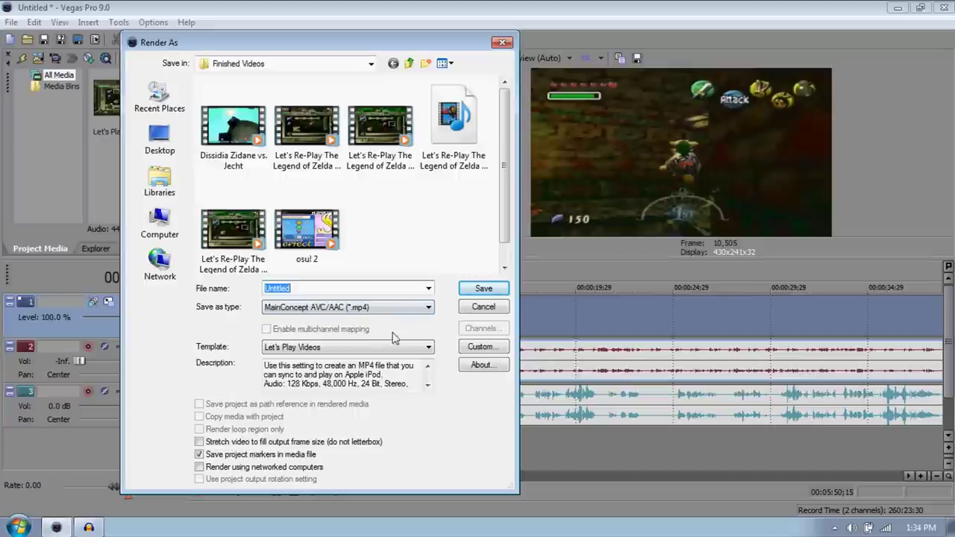
click(478, 348)
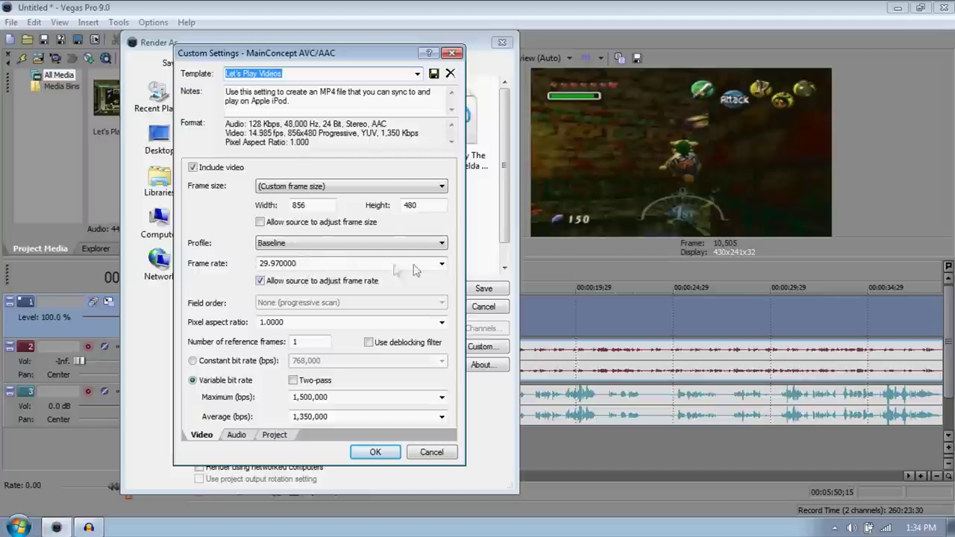
- Keep the video frame rate at 29.970 and pixel aspect ratio at 1.0000, with variable bit rate
click(442, 264)
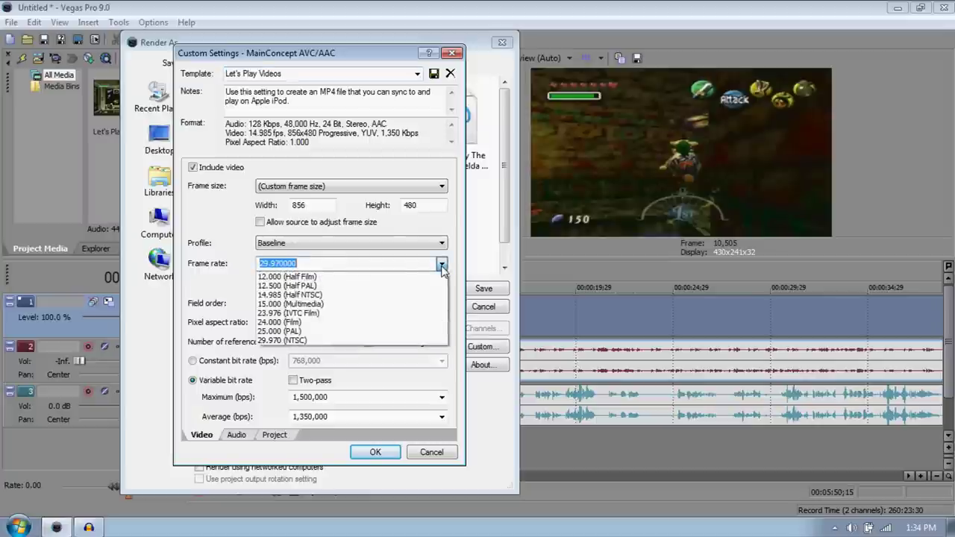
click(441, 264)
click(260, 280)
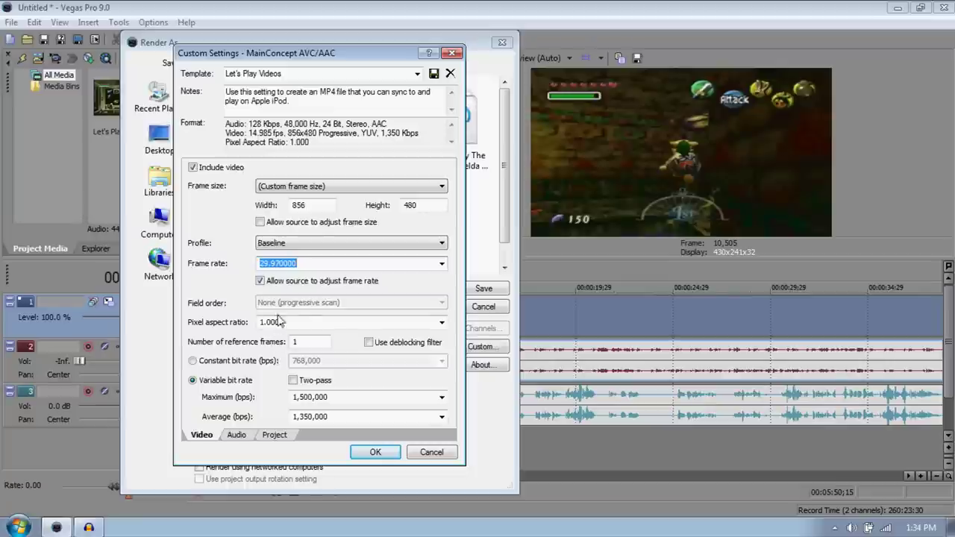
click(441, 323)
click(445, 331)
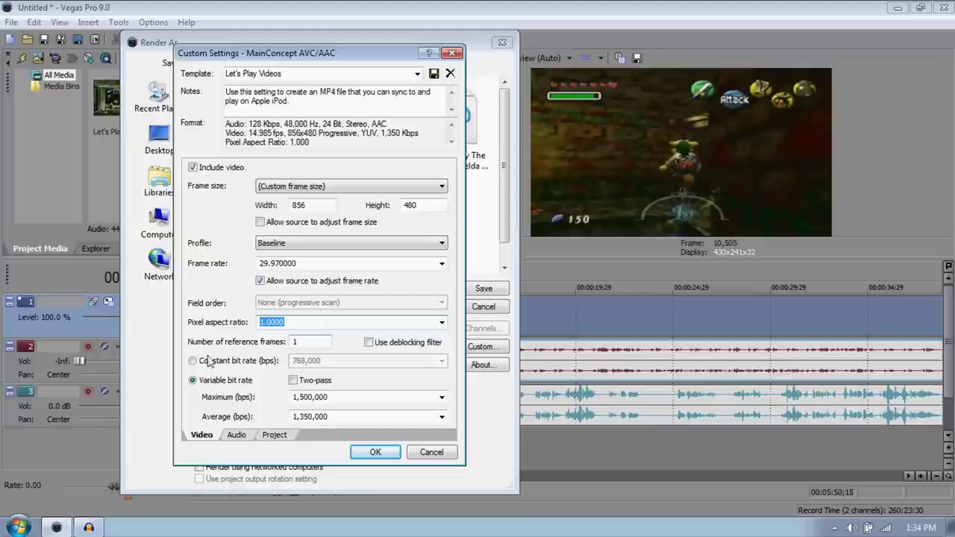
click(193, 381)
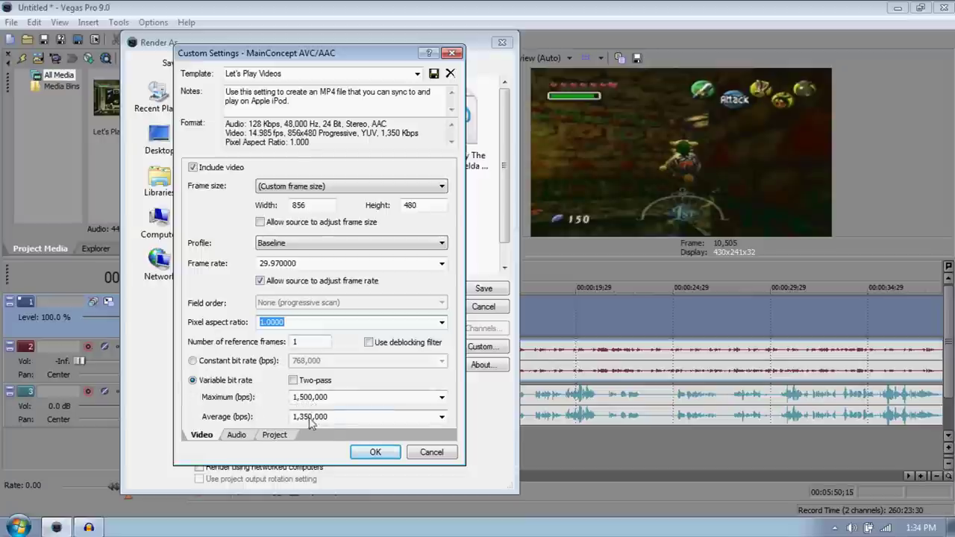
- Check the audio rates, keep project rendering quality at Best, and accept the MP4 settings
click(275, 435)
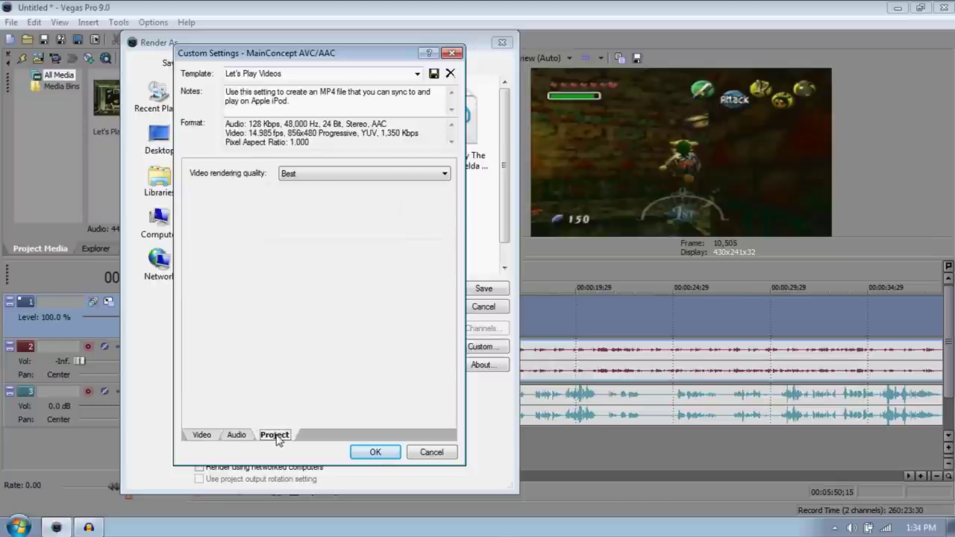
click(236, 435)
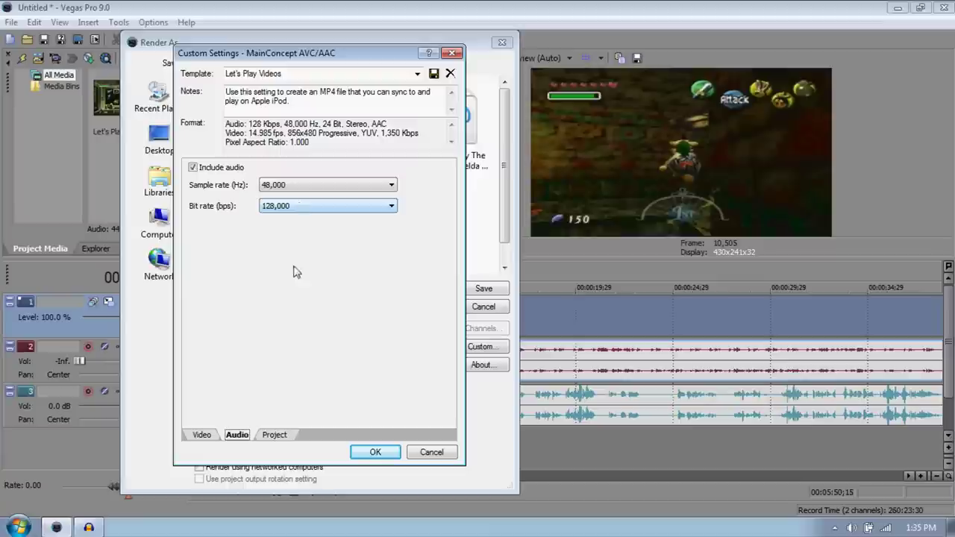
click(281, 435)
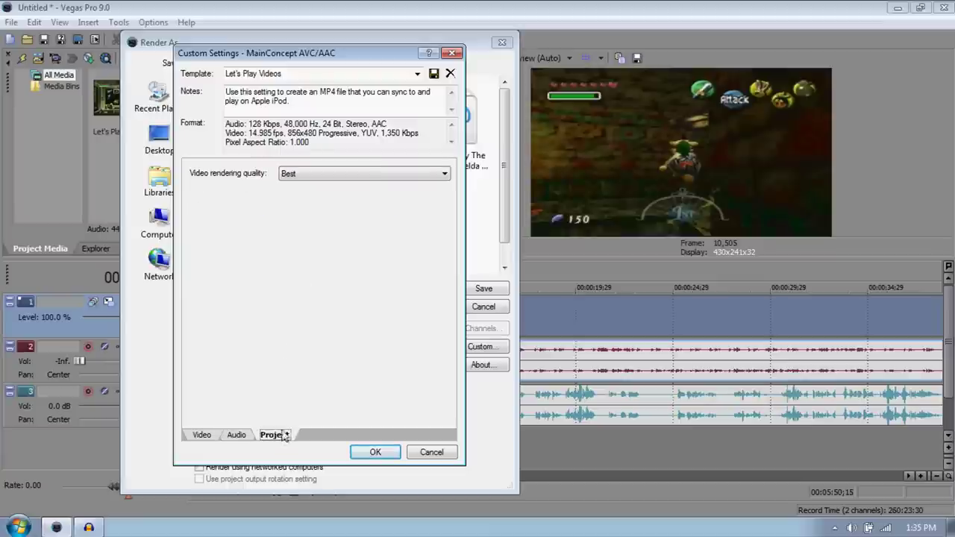
click(328, 174)
click(338, 178)
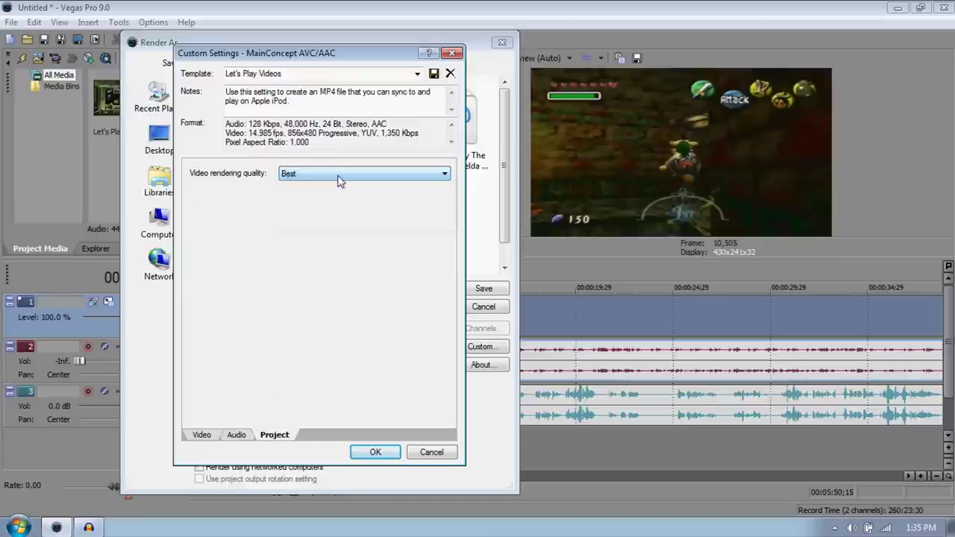
click(396, 453)
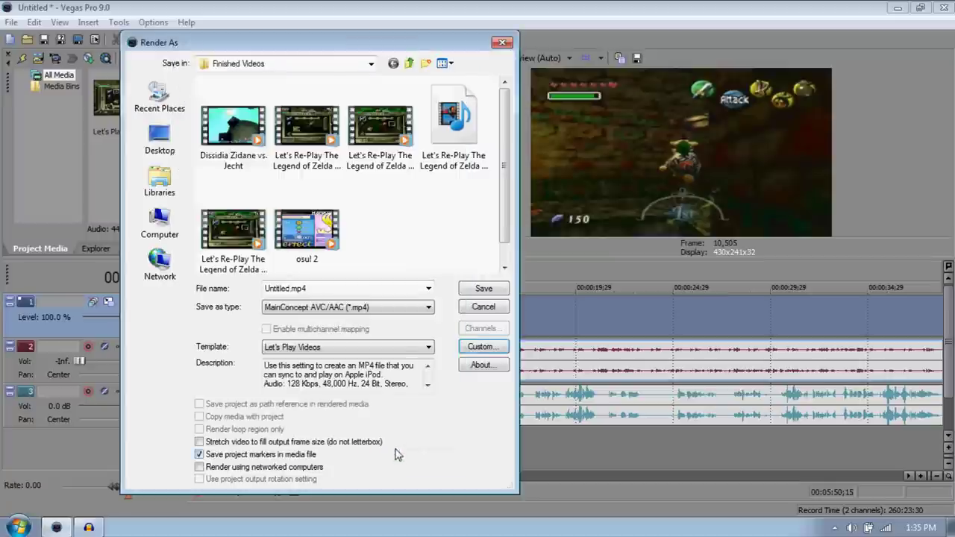
- Switch the output type to Windows Media Video V11 and open its custom template settings
click(427, 312)
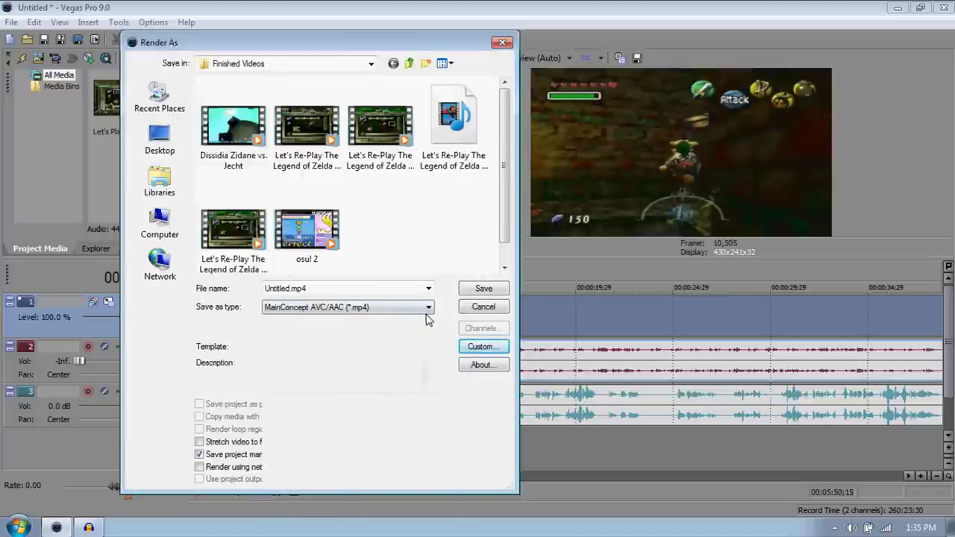
click(351, 503)
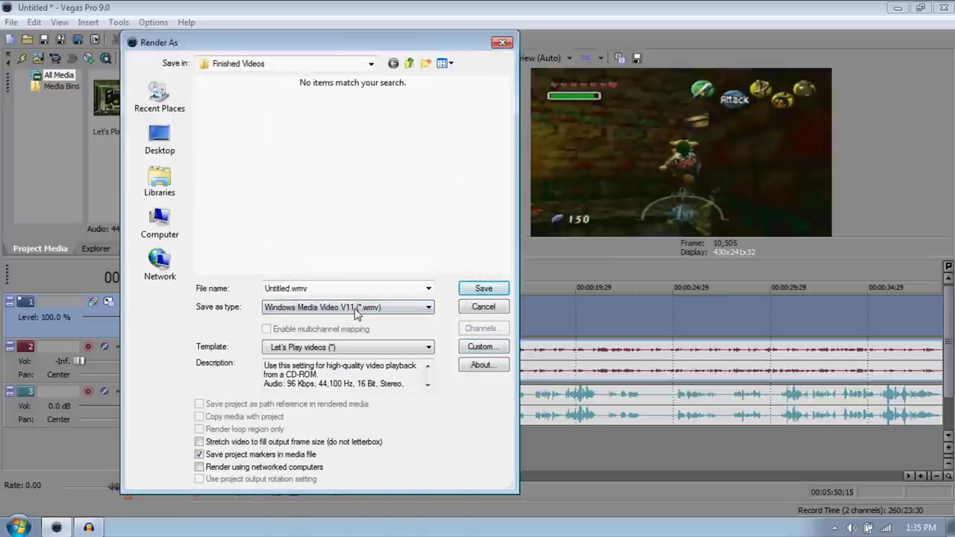
click(480, 347)
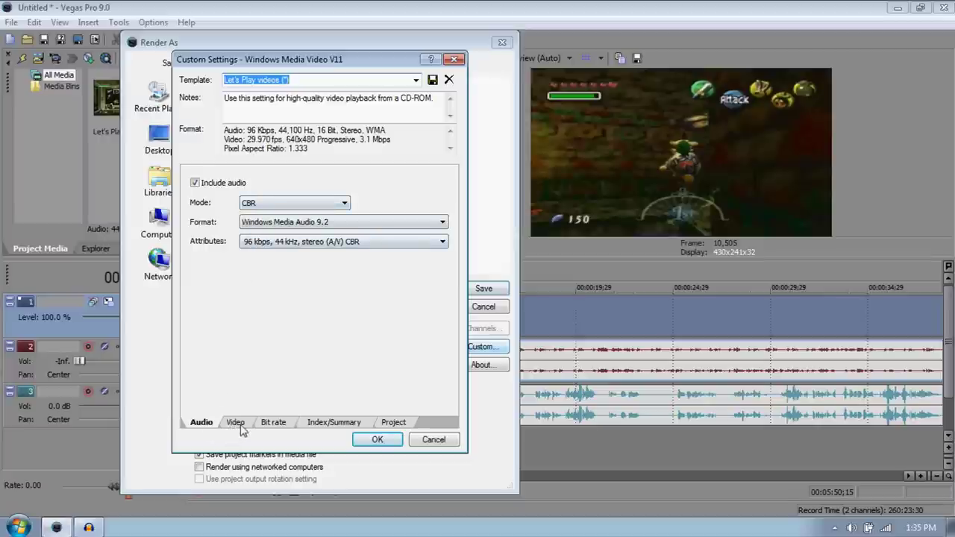
- In the WMV video settings, try pixel aspect 1.000 (Square), then return it to 1.333
click(238, 425)
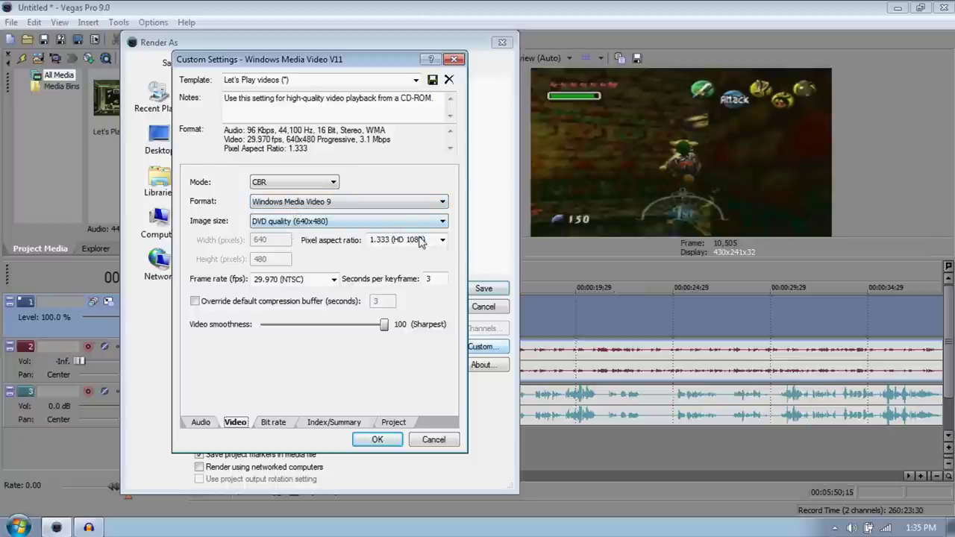
click(442, 240)
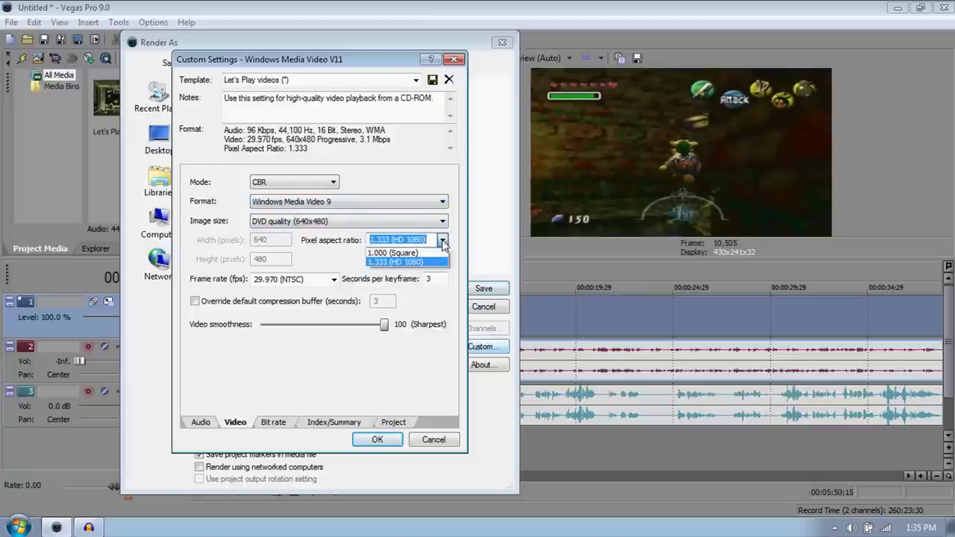
click(442, 241)
click(442, 241)
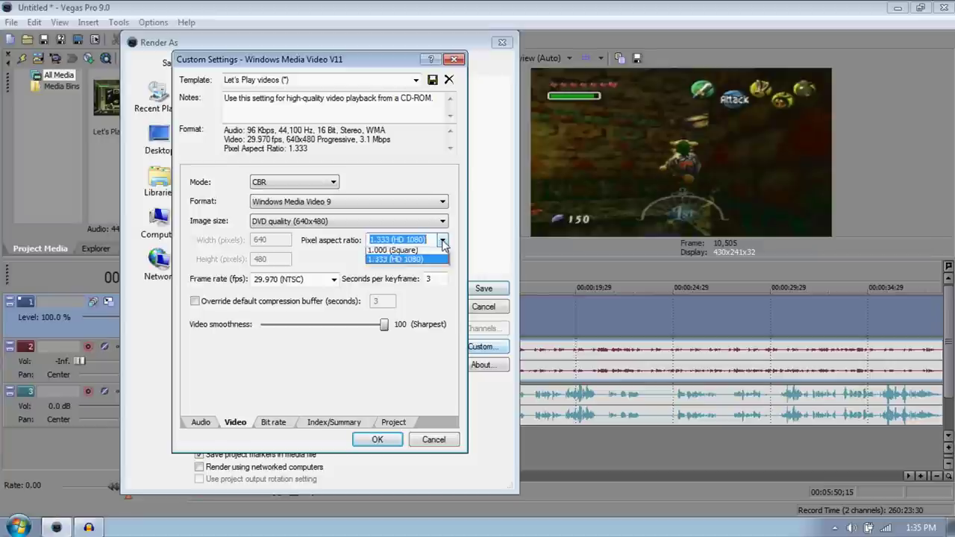
click(443, 253)
click(442, 241)
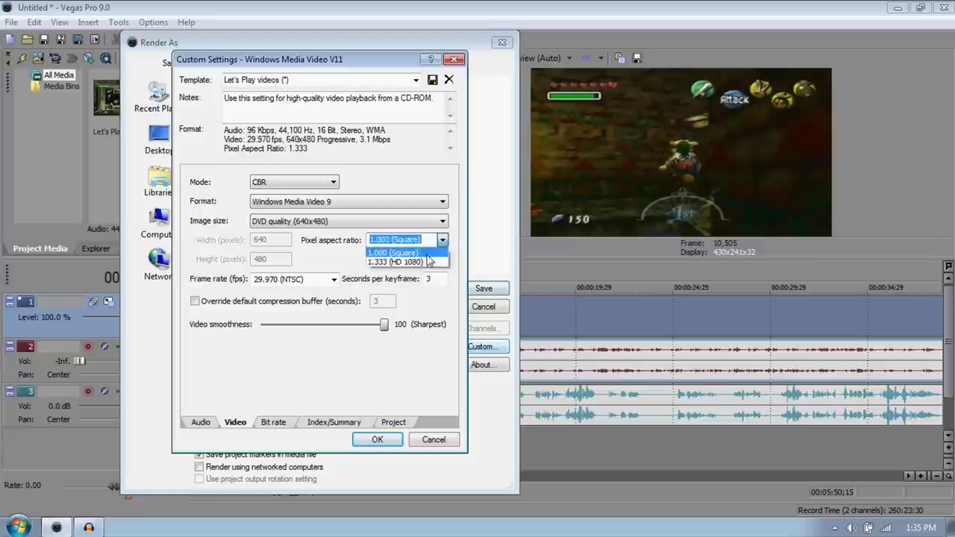
click(429, 262)
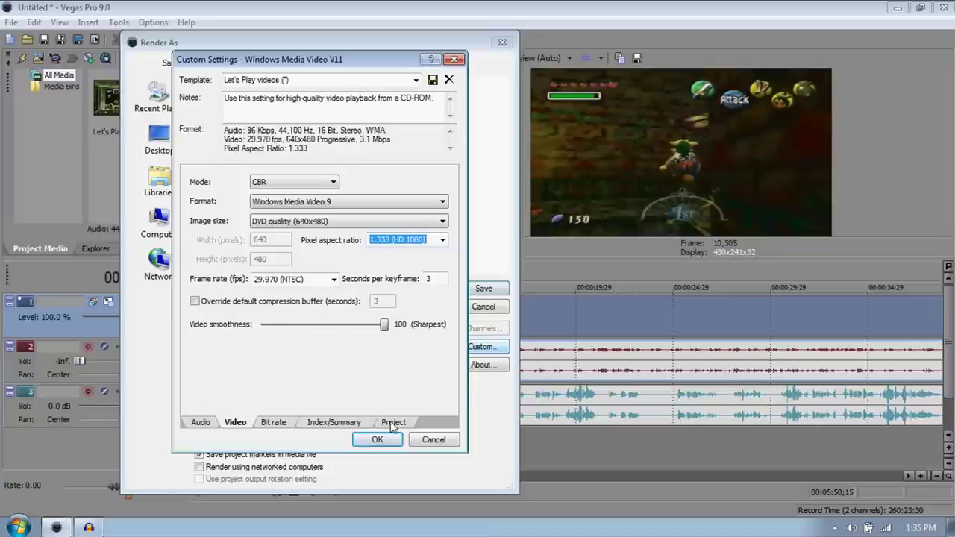
- Review the bit rate and index/summary, keep rendering quality at Best, and accept the WMV settings
click(274, 423)
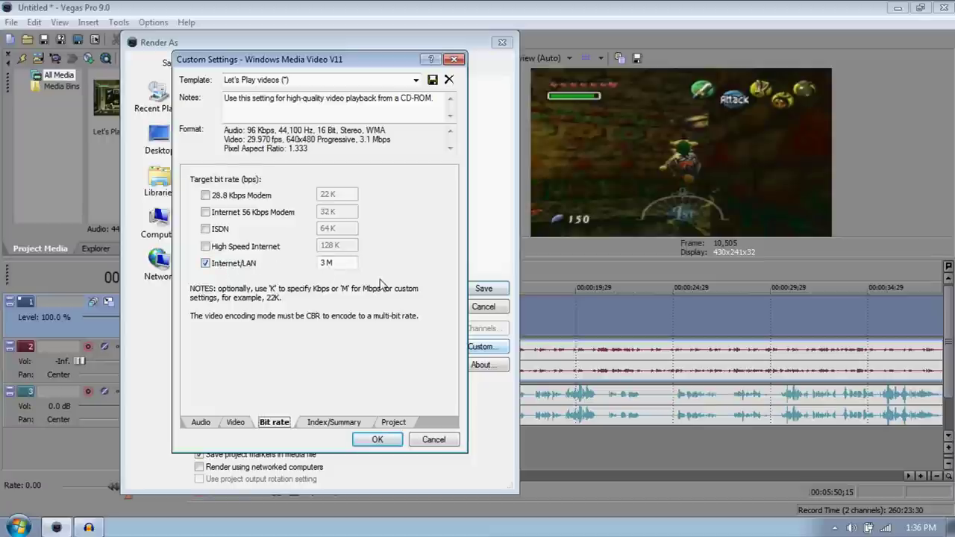
click(330, 423)
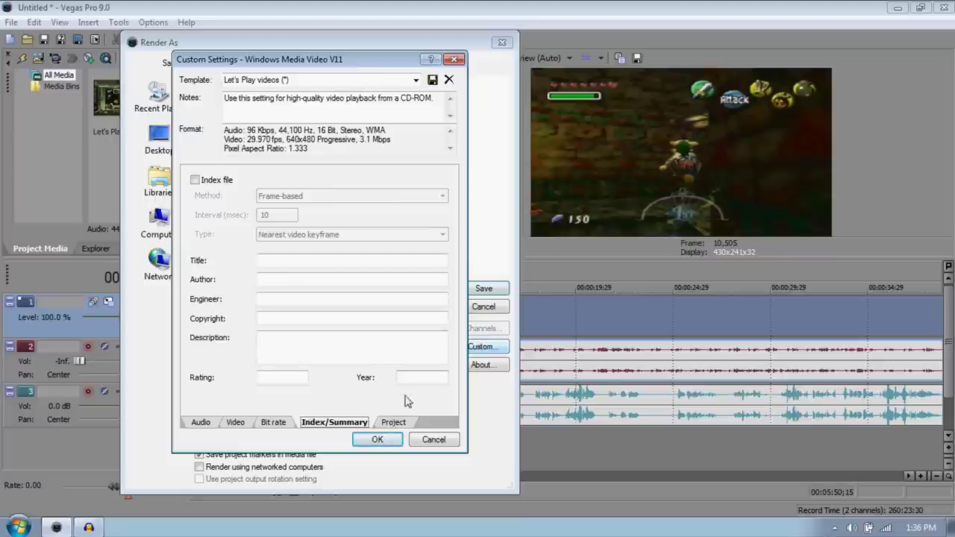
click(395, 422)
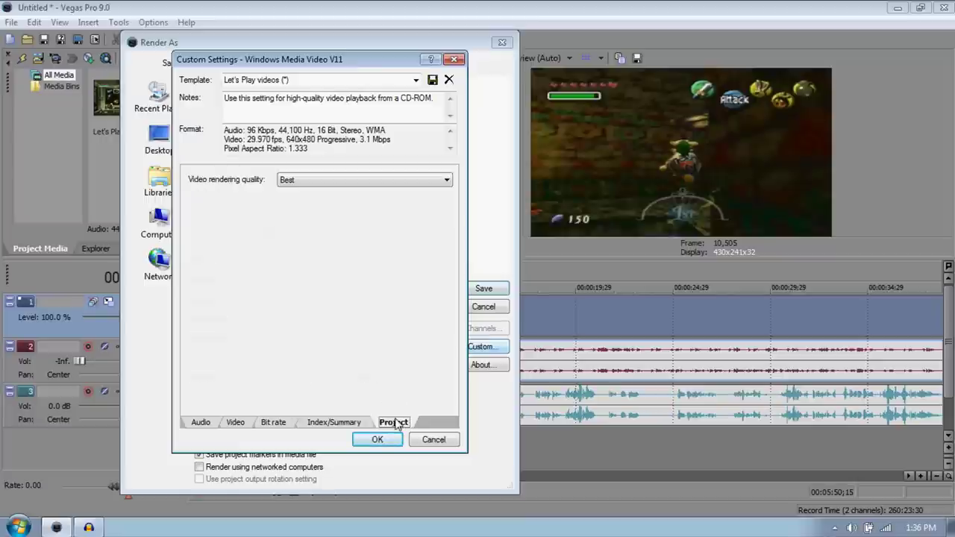
click(314, 182)
click(314, 183)
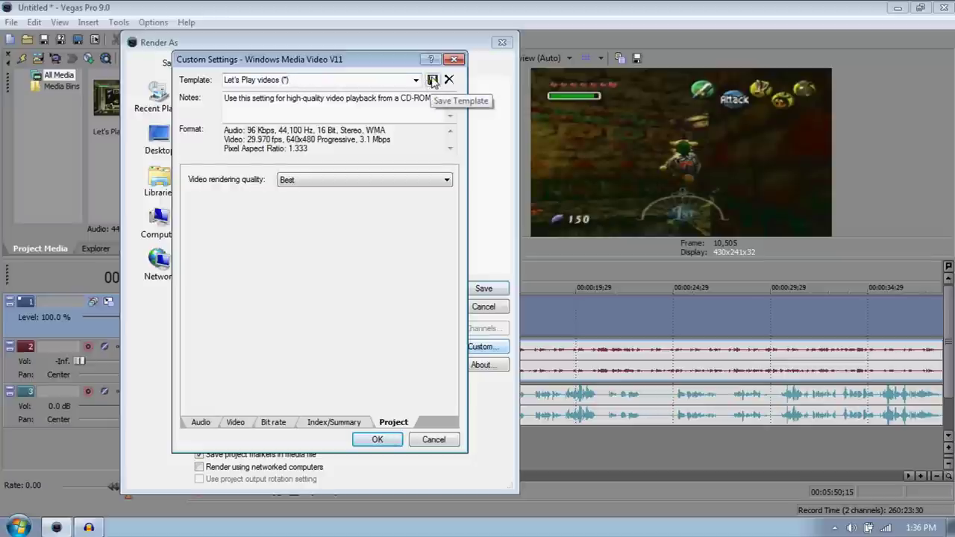
click(379, 438)
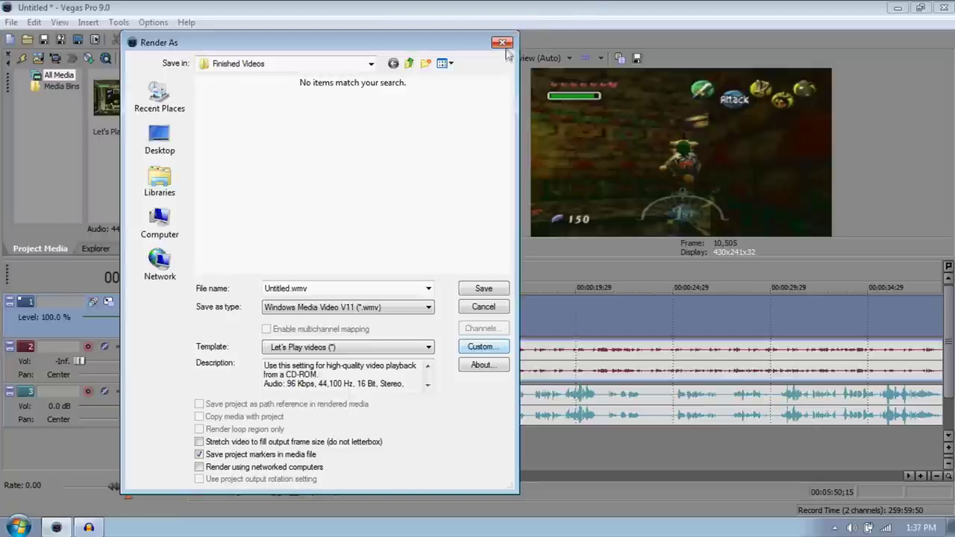
click(504, 44)
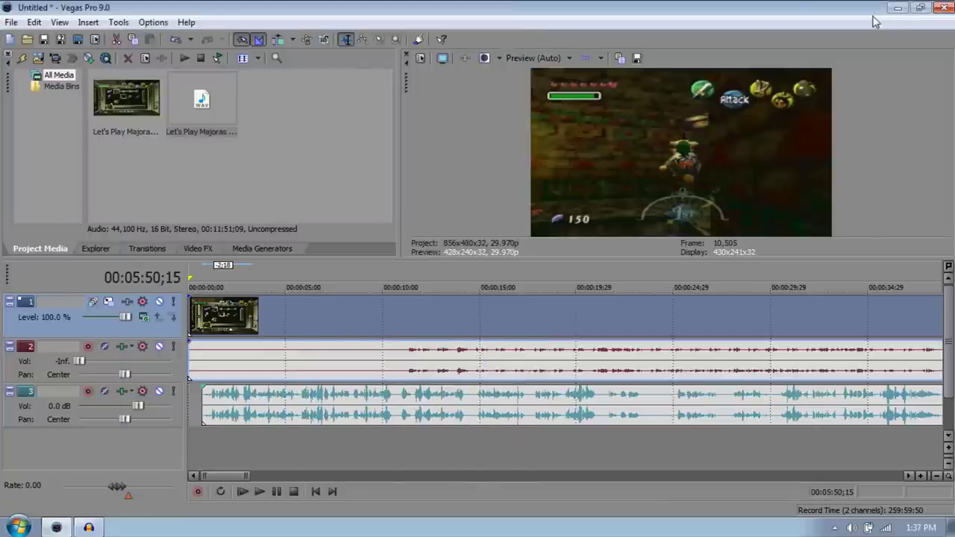
- Minimize the Vegas Pro window to reveal the Windows desktop
click(896, 9)
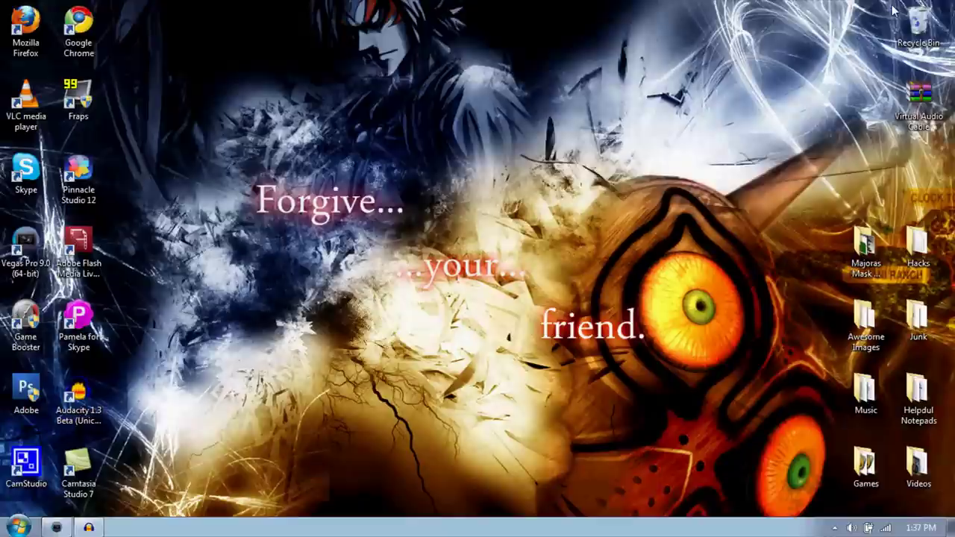